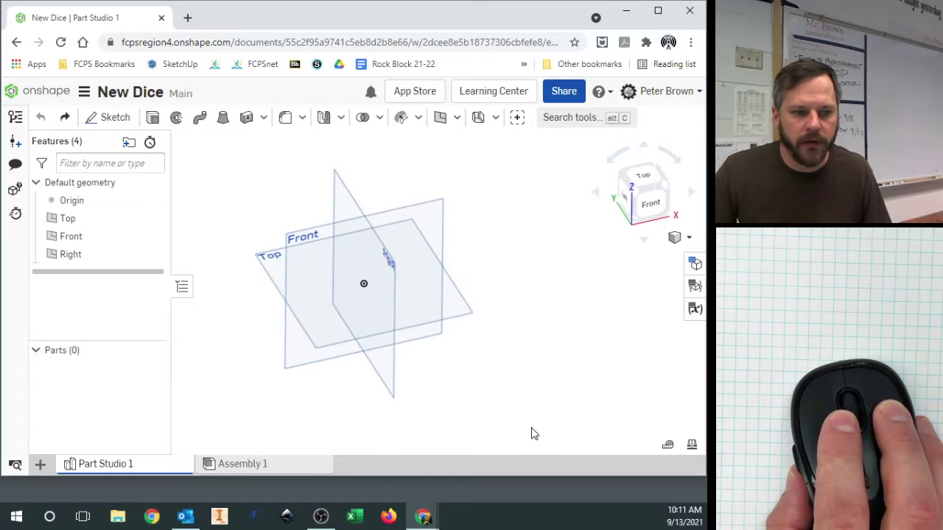
# Set the workspace default length unit to Millimeter
pyautogui.moveTo(449, 406)
pyautogui.mouseDown(button='right')
pyautogui.moveTo(442, 396)
pyautogui.moveTo(459, 393)
pyautogui.moveTo(449, 398)
pyautogui.mouseUp(button='right')
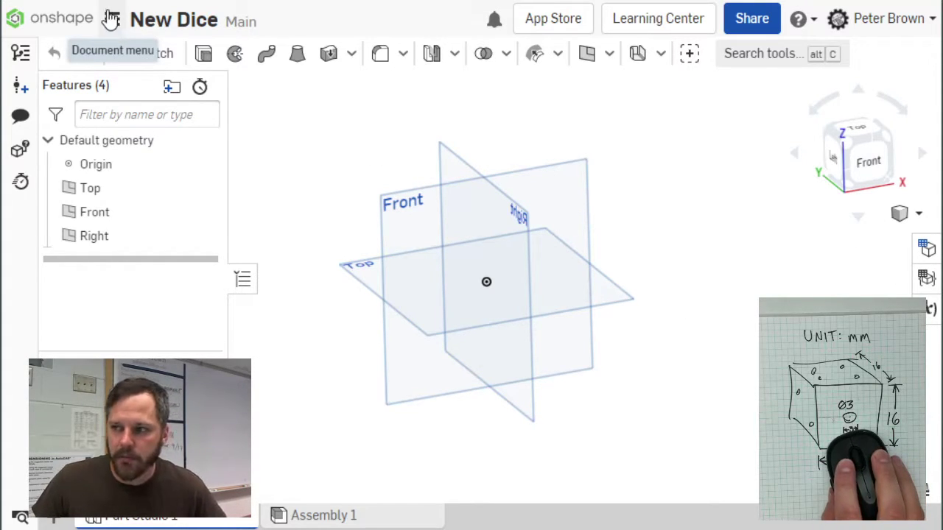
pyautogui.click(109, 19)
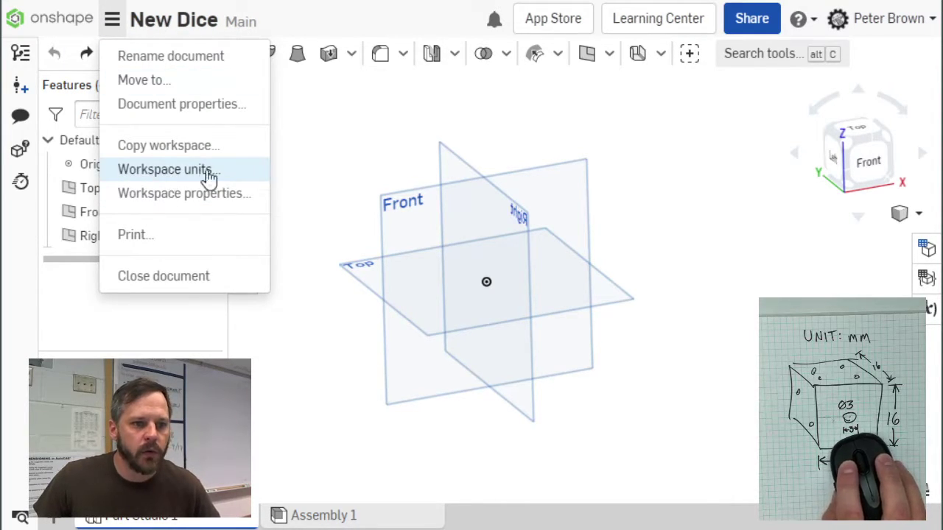
pyautogui.click(163, 176)
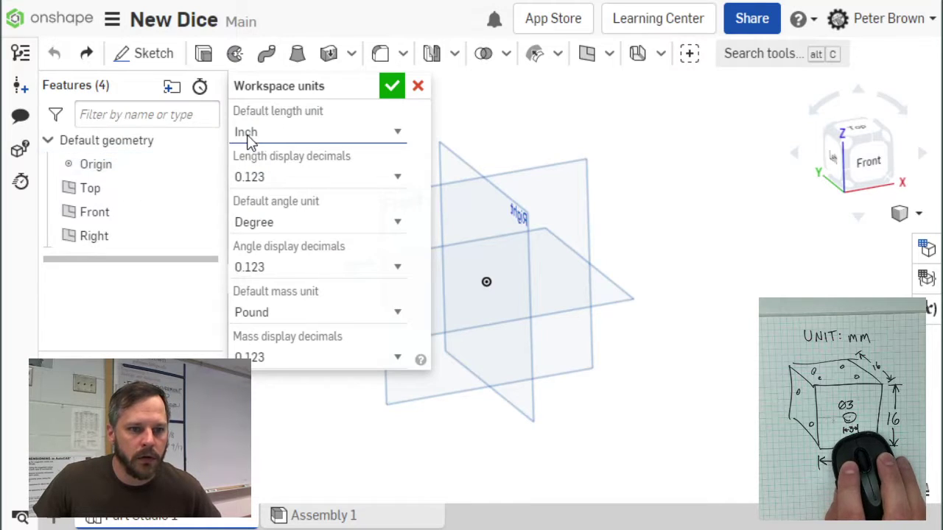
pyautogui.click(362, 133)
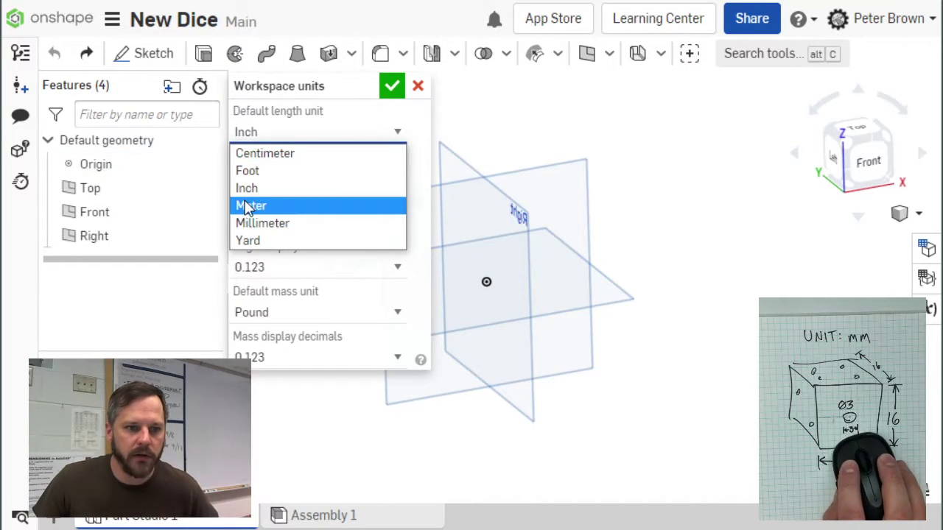
pyautogui.click(274, 224)
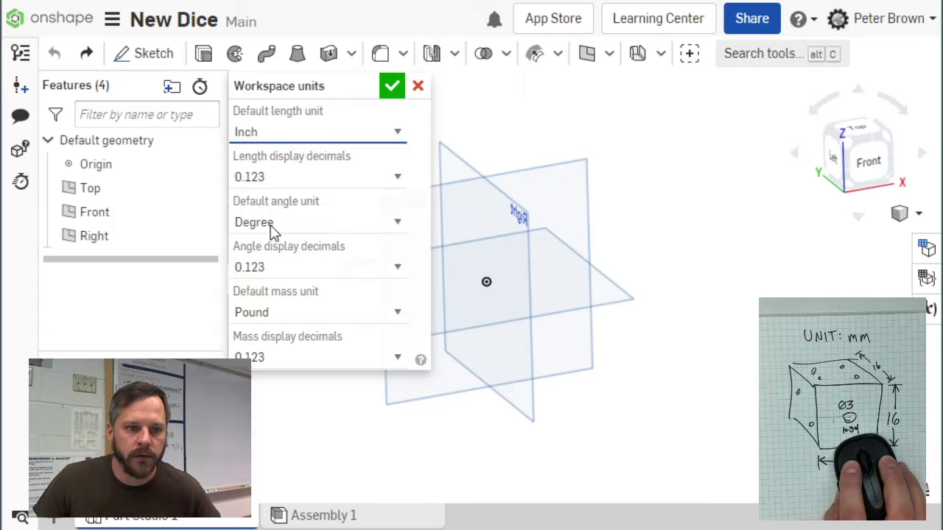
pyautogui.click(391, 86)
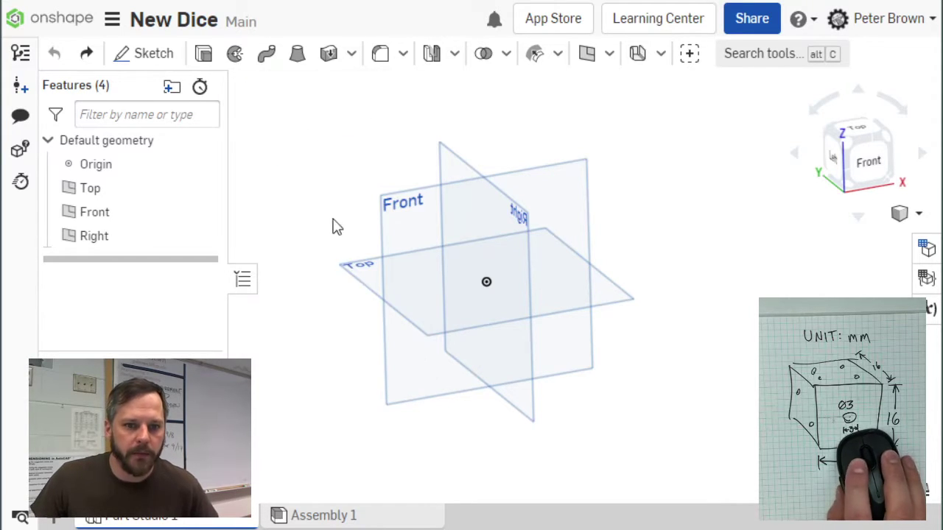
# Reopen Workspace units to verify Millimeter is still the length unit, and confirm
pyautogui.click(112, 20)
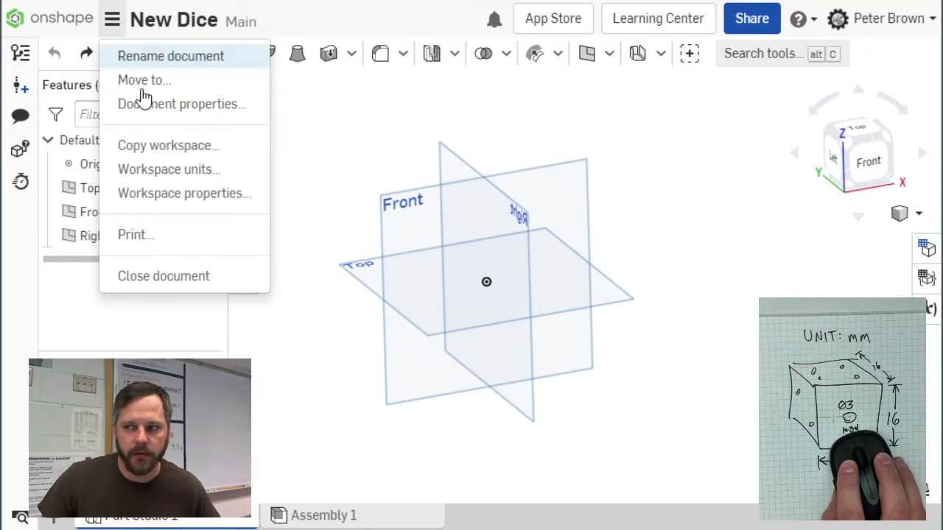
pyautogui.click(158, 175)
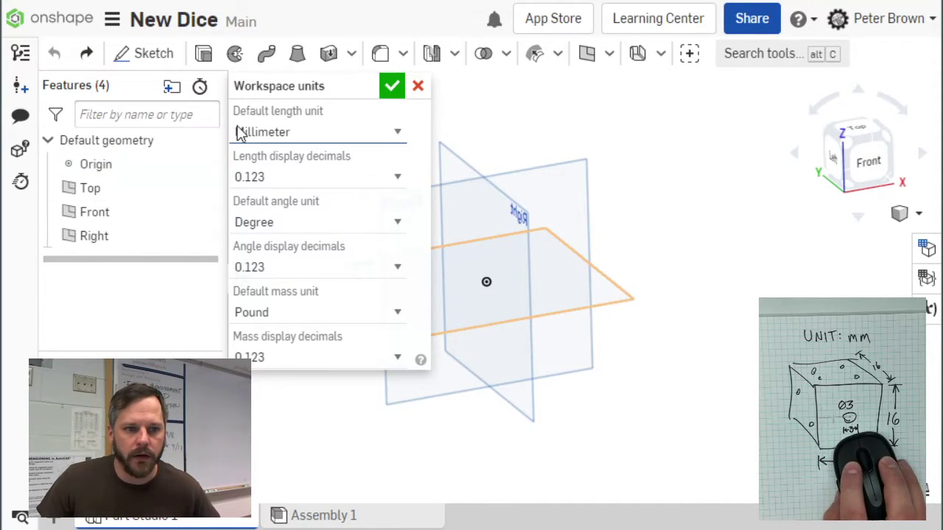
pyautogui.click(288, 134)
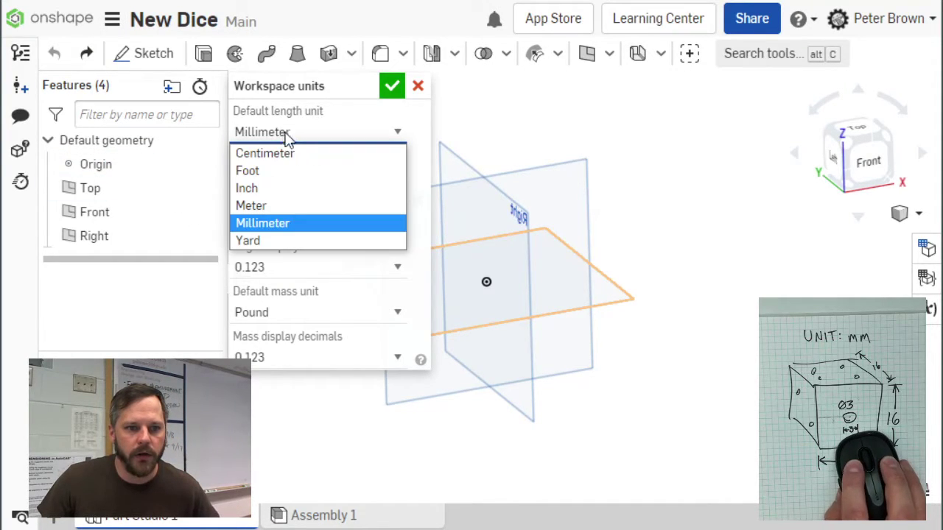
pyautogui.click(273, 225)
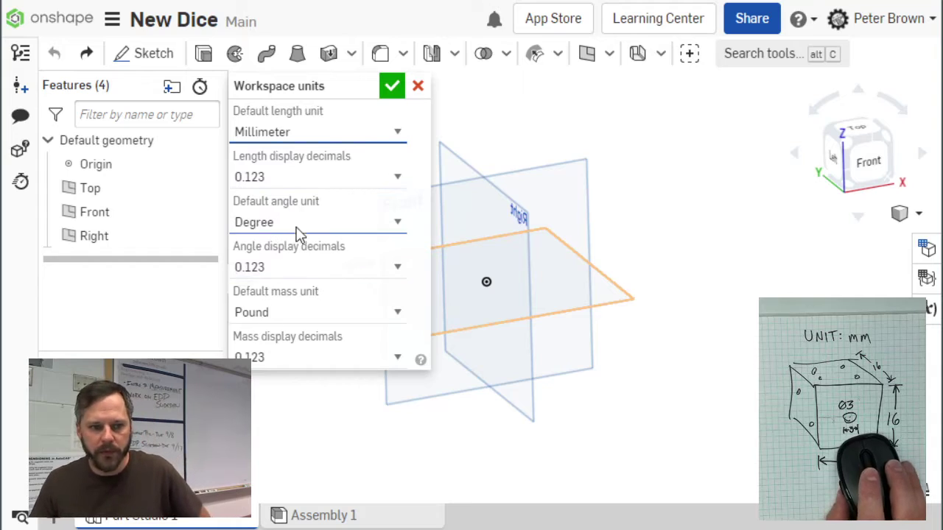
pyautogui.click(395, 92)
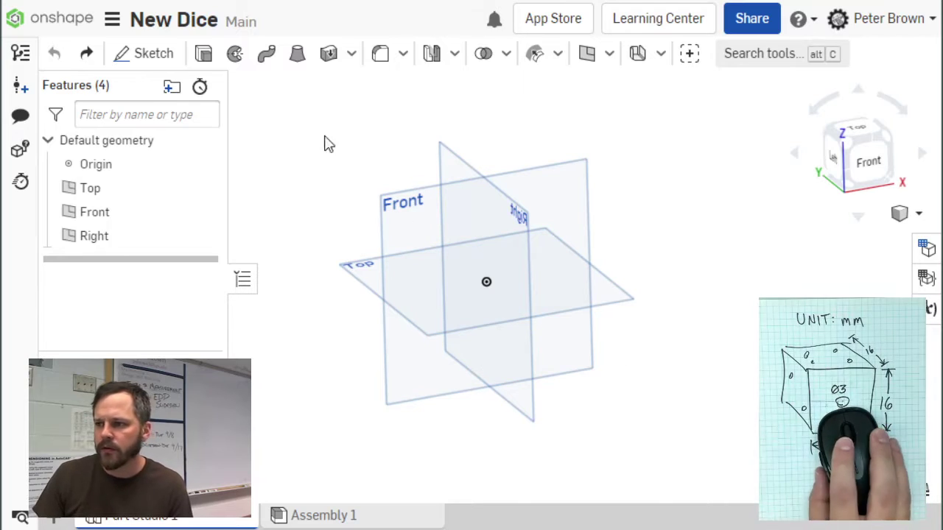
# Draw a centre-point circle beside the origin on the Top plane and finish Sketch 1
pyautogui.click(153, 54)
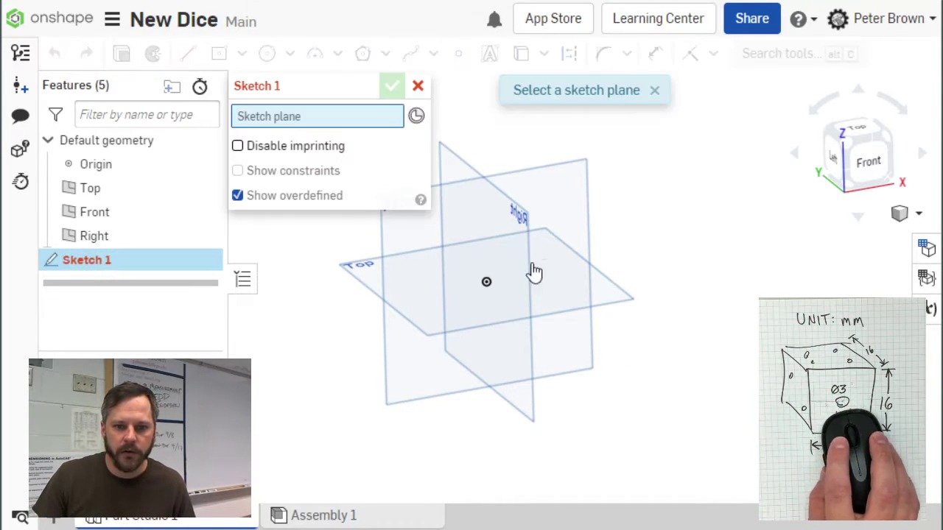
pyautogui.click(608, 303)
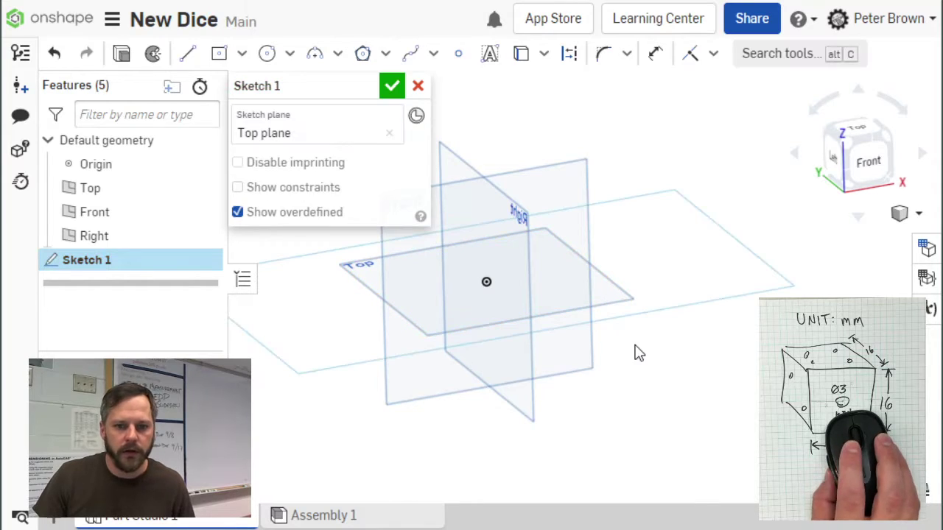
pyautogui.click(266, 54)
pyautogui.click(658, 238)
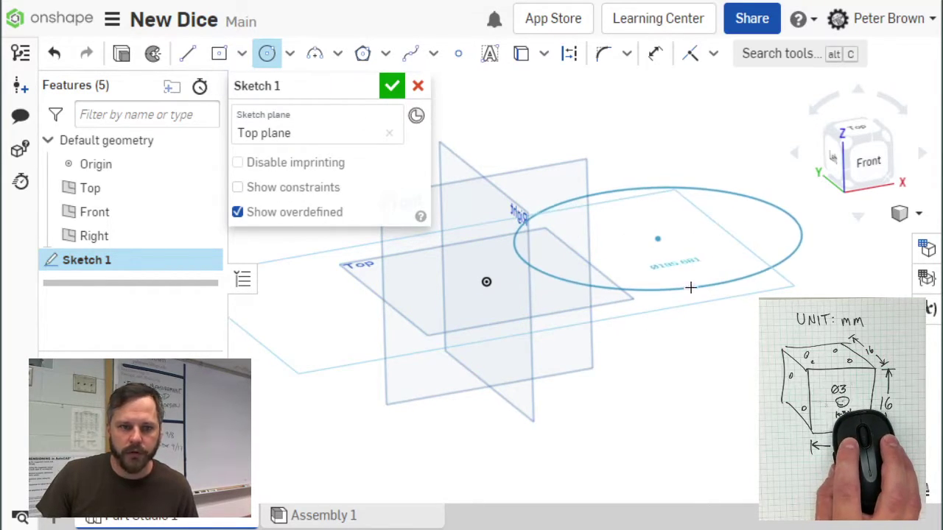
pyautogui.click(687, 283)
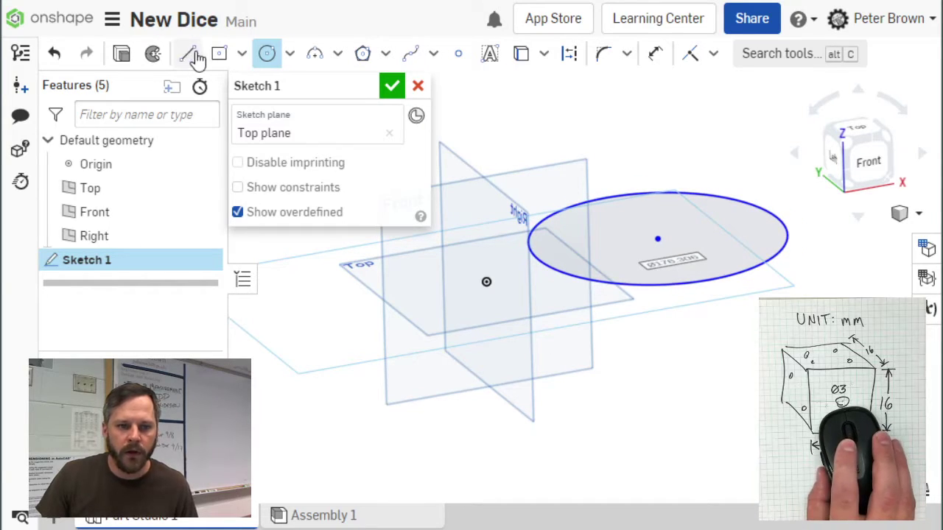
pyautogui.click(392, 88)
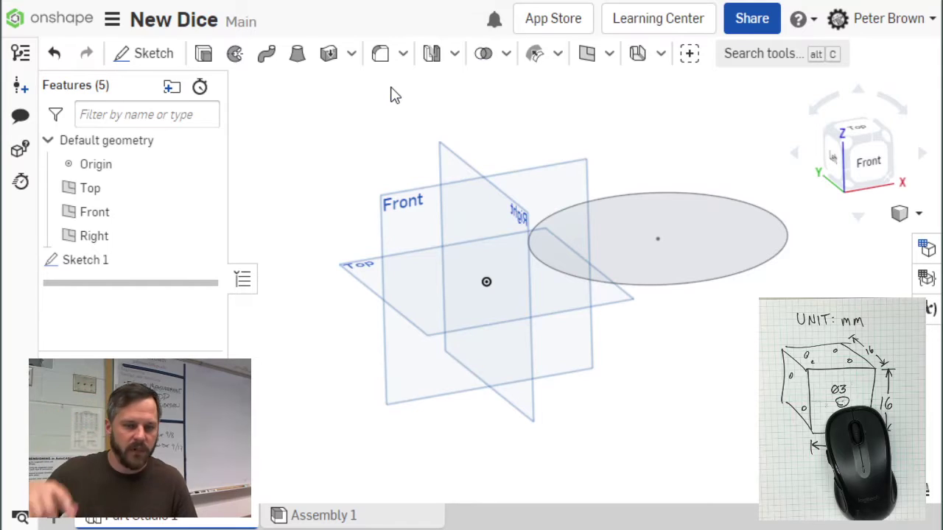
pyautogui.moveTo(648, 381); pyautogui.dragTo(619, 402, button='middle')
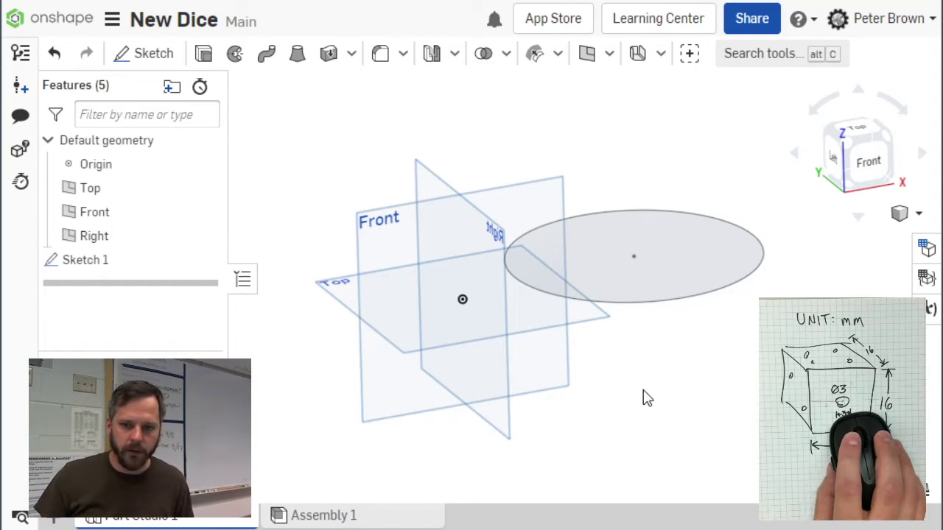
pyautogui.moveTo(643, 391); pyautogui.dragTo(609, 390, button='right')
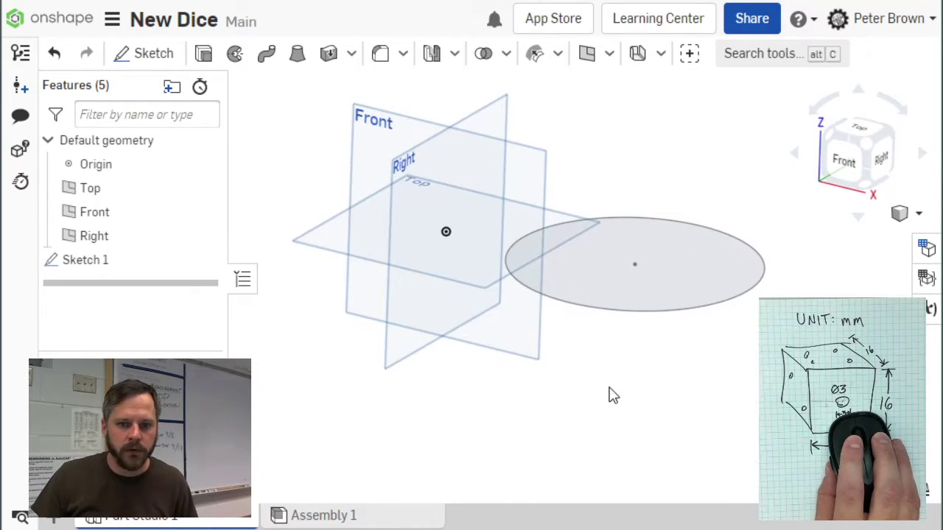
# Extrude the Sketch 1 circle into a solid cylinder 76 mm deep
pyautogui.click(203, 56)
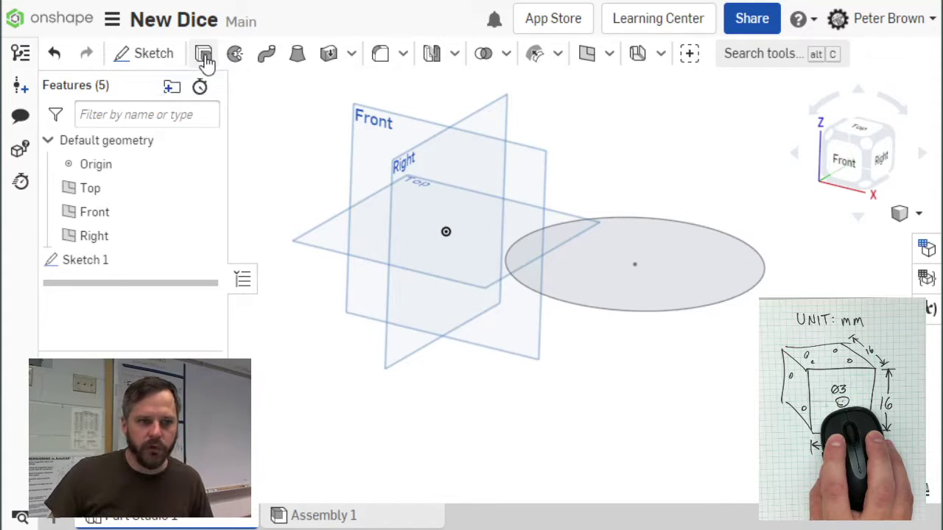
pyautogui.click(631, 308)
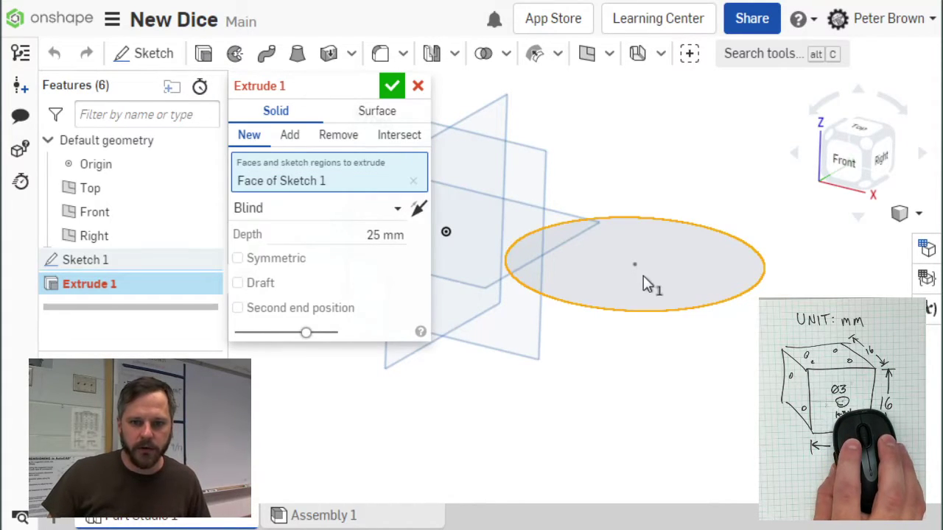
pyautogui.moveTo(633, 204)
pyautogui.mouseDown()
pyautogui.moveTo(652, 148)
pyautogui.moveTo(654, 88)
pyautogui.mouseUp()
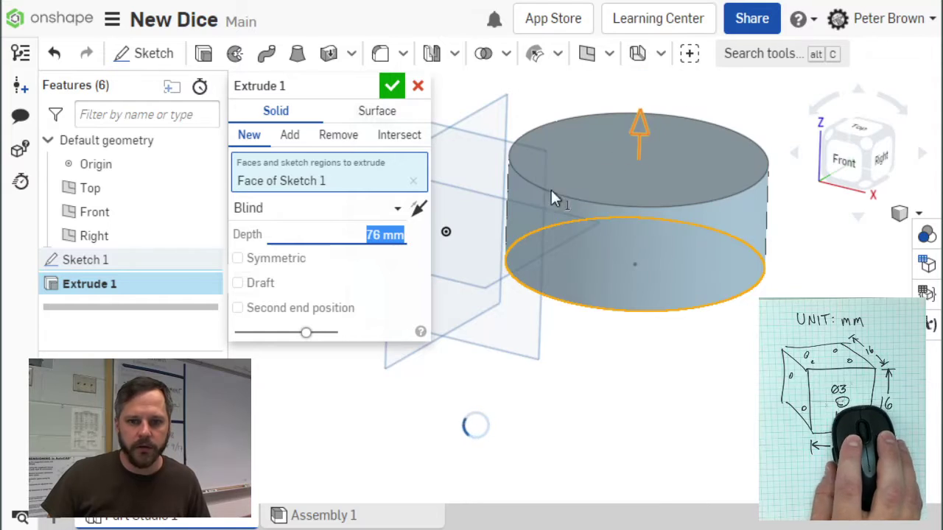
pyautogui.write('110')
pyautogui.click(393, 87)
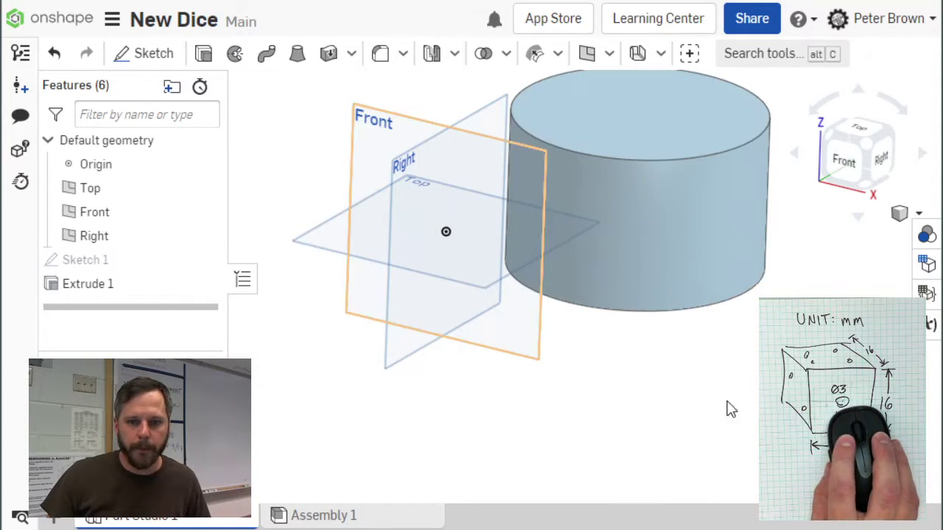
pyautogui.moveTo(739, 414); pyautogui.dragTo(711, 444, button='right')
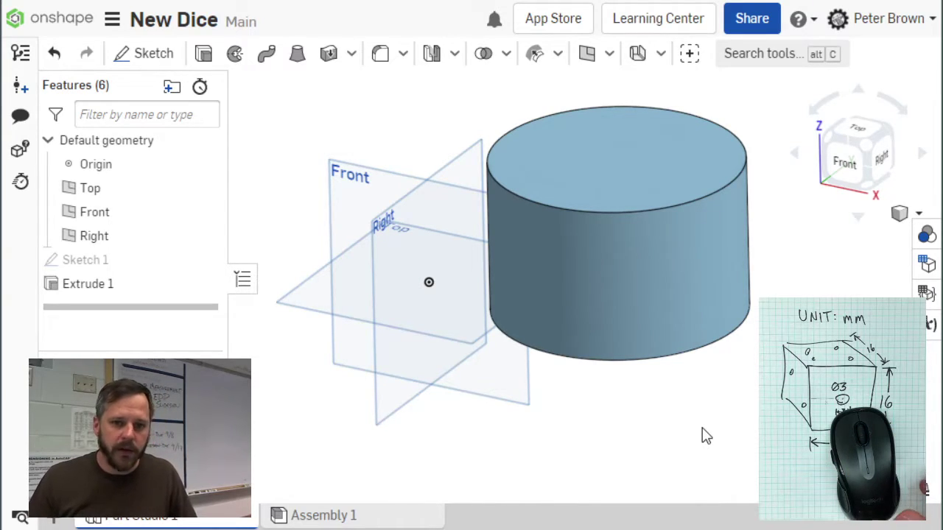
# Undo Extrude 1 and Sketch 1 so only the default planes remain
pyautogui.hotkey('ctrl', 'z')
pyautogui.hotkey('ctrl', 'z')
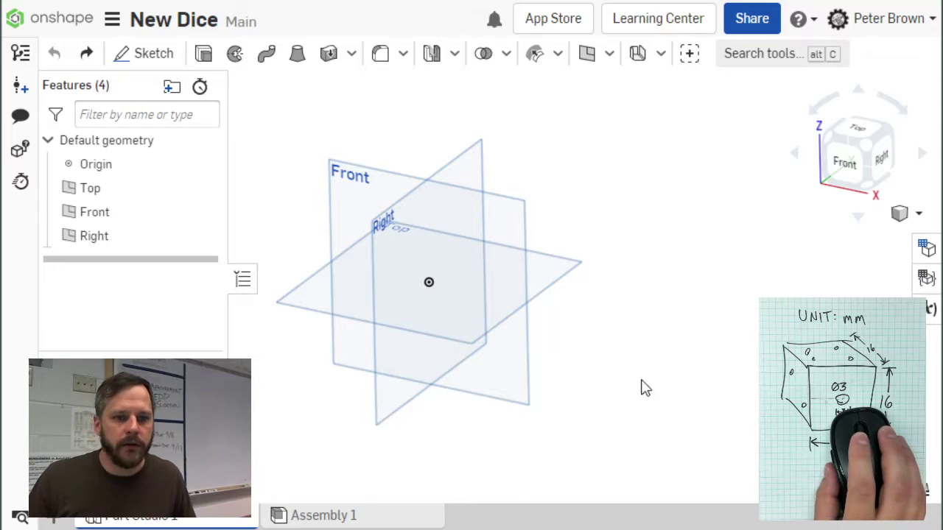
pyautogui.moveTo(600, 357); pyautogui.dragTo(619, 355, button='middle')
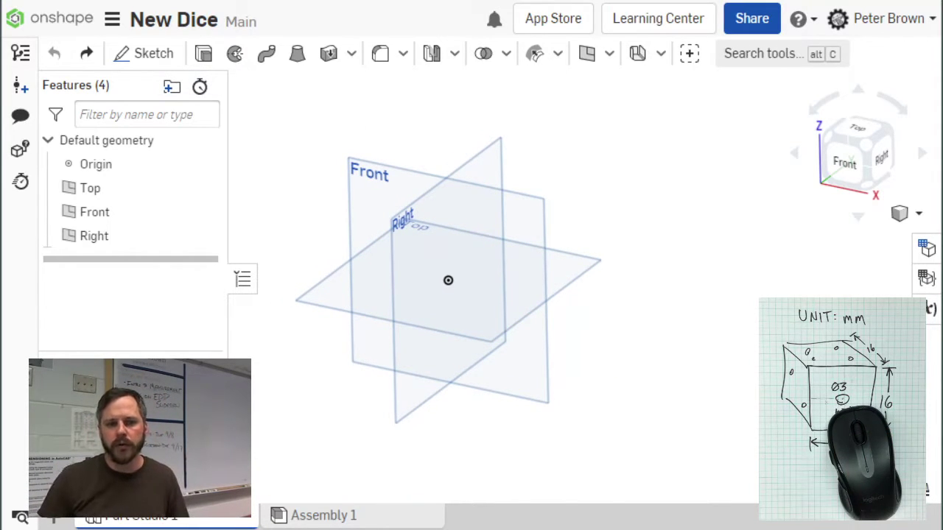
pyautogui.moveTo(646, 385); pyautogui.dragTo(598, 383, button='right')
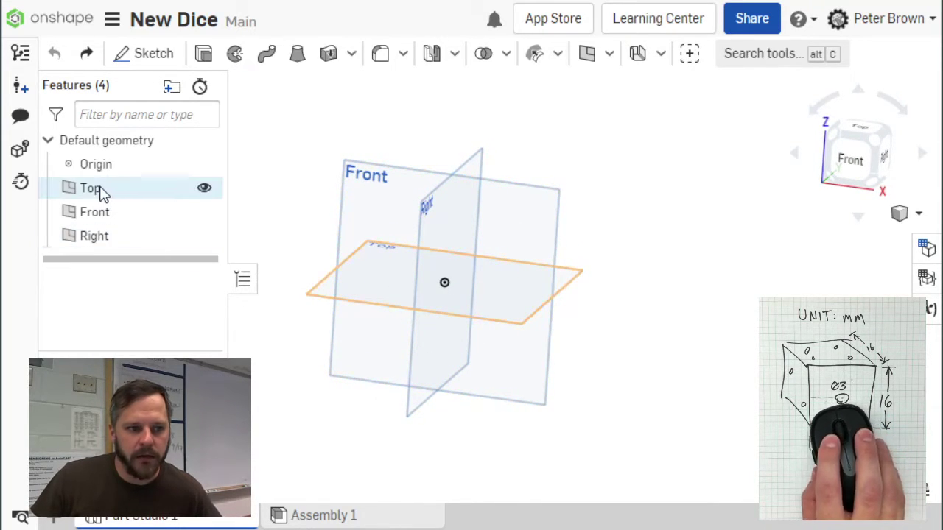
# Hide and re-show the Top and Front planes
pyautogui.click(204, 188)
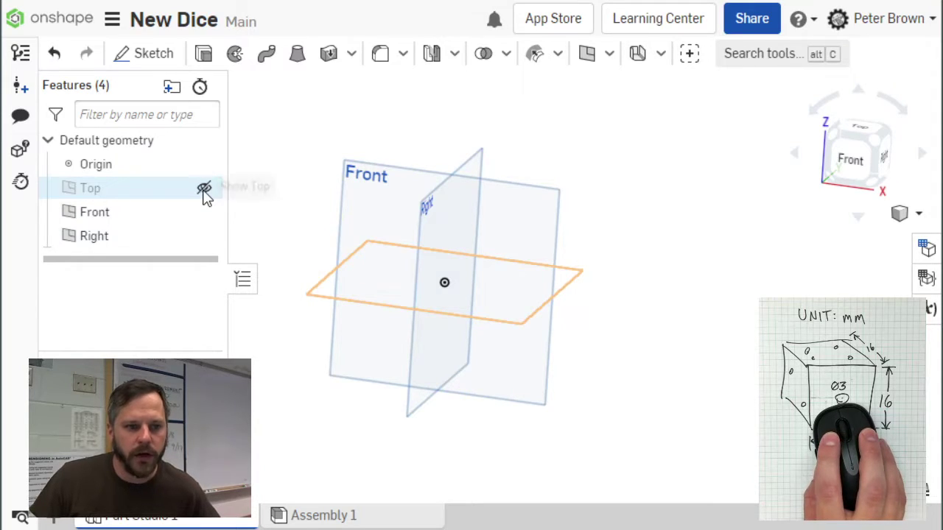
pyautogui.click(204, 188)
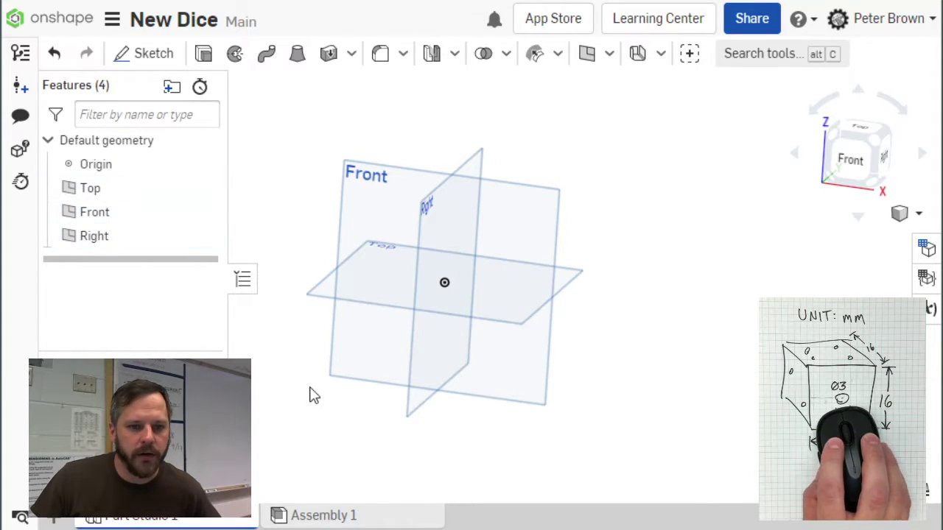
pyautogui.click(204, 212)
pyautogui.click(204, 212)
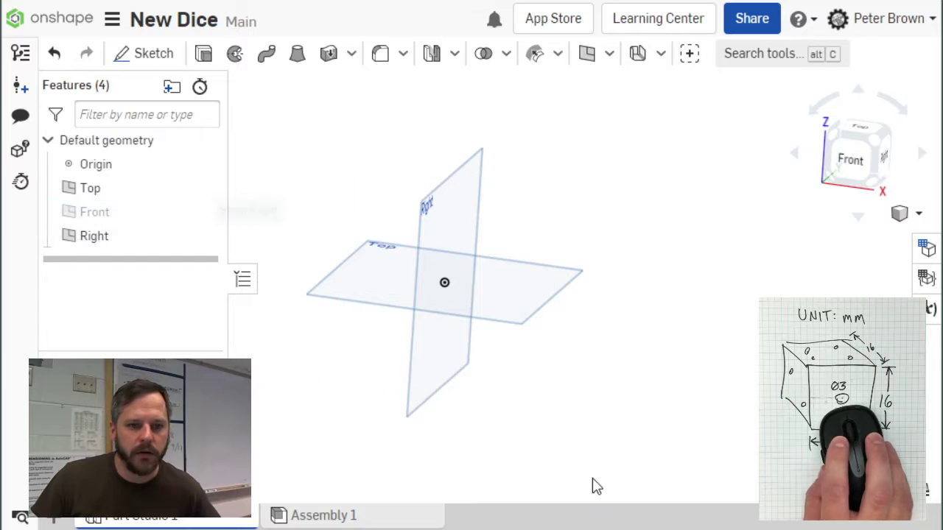
pyautogui.moveTo(609, 497); pyautogui.dragTo(661, 353, button='right')
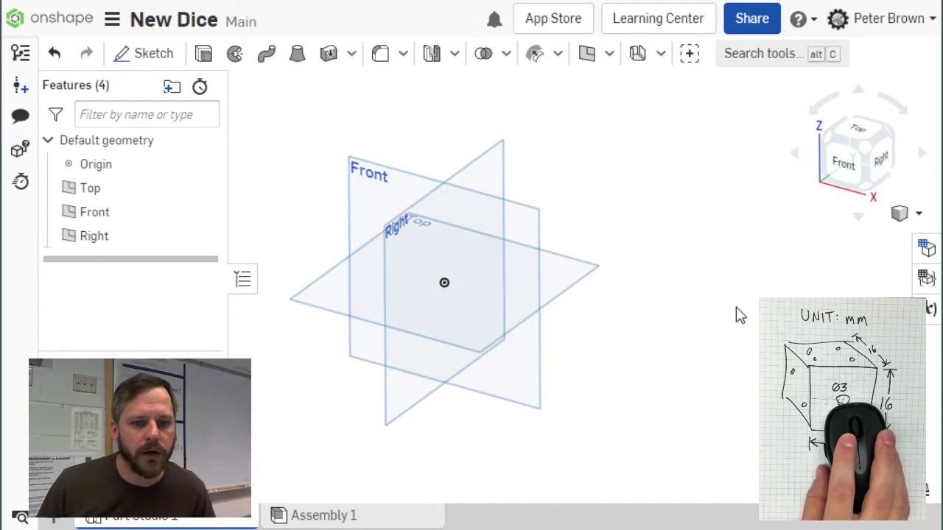
pyautogui.moveTo(655, 362); pyautogui.dragTo(696, 365, button='right')
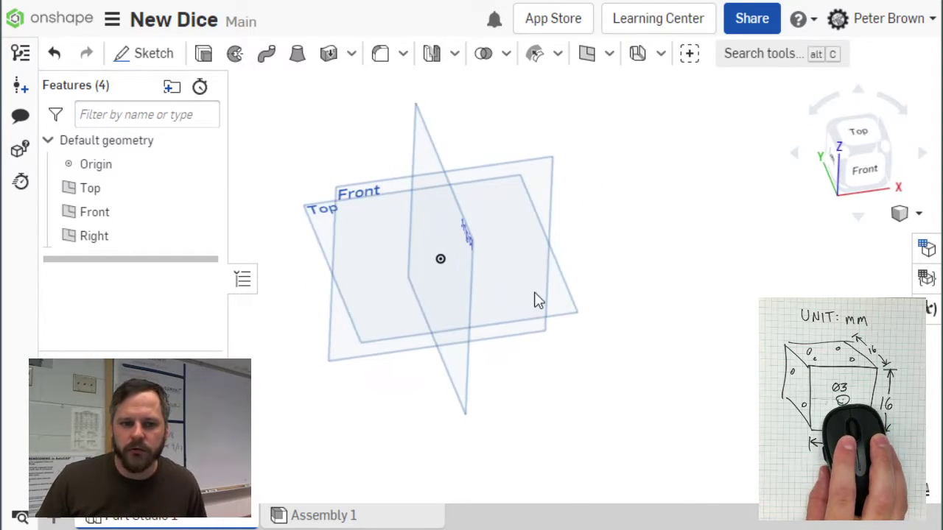
pyautogui.moveTo(492, 392); pyautogui.dragTo(538, 419, button='right')
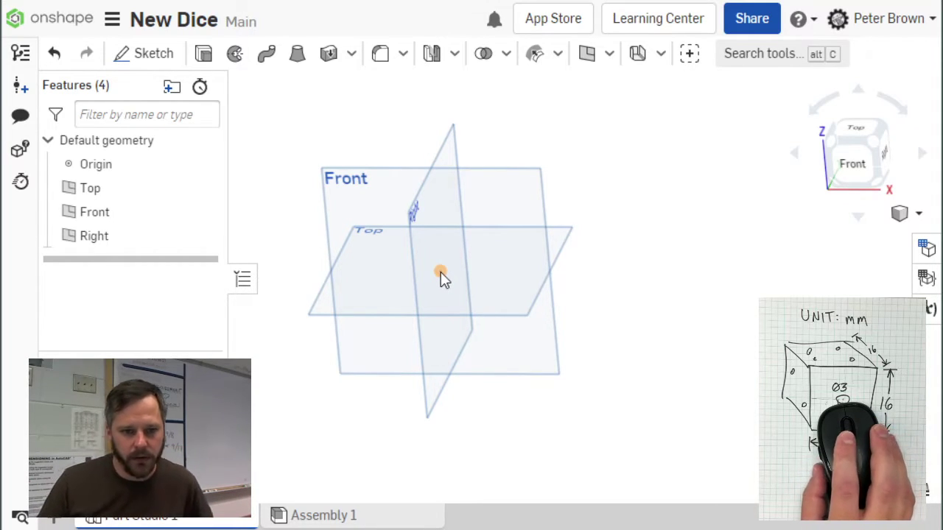
pyautogui.moveTo(688, 427); pyautogui.dragTo(621, 412, button='right')
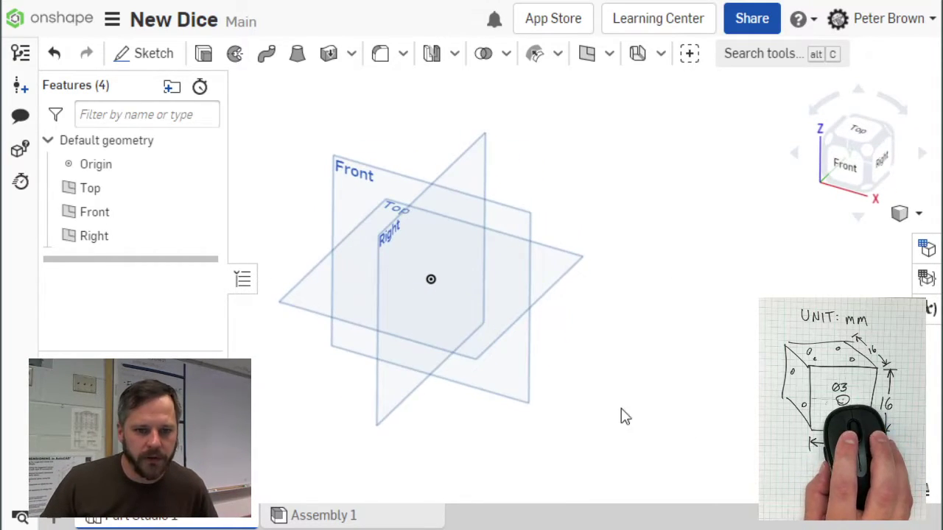
# Start a new sketch on the Top plane
pyautogui.click(129, 59)
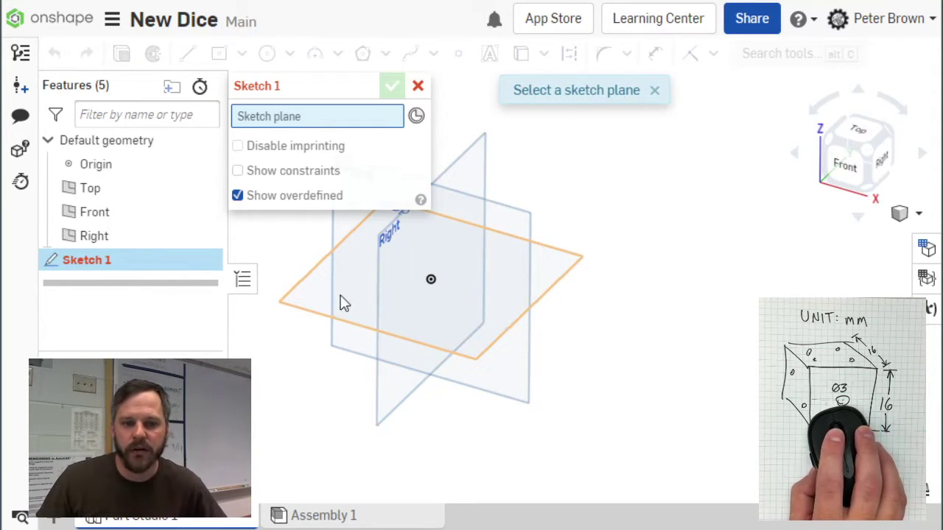
pyautogui.click(564, 276)
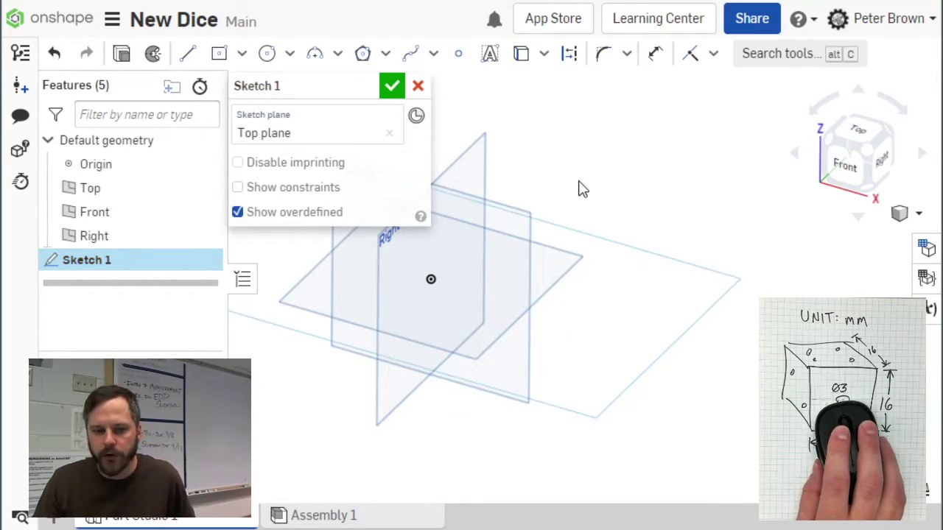
pyautogui.moveTo(590, 177); pyautogui.dragTo(744, 197, button='right')
pyautogui.moveTo(743, 198); pyautogui.dragTo(714, 196, button='middle')
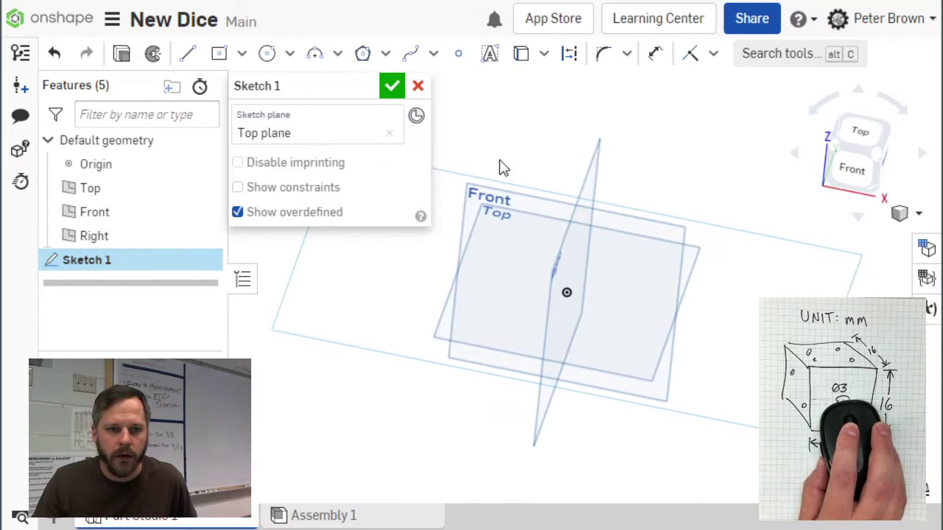
# Draw a trial circle, arc and corner rectangle in the sketch
pyautogui.click(241, 55)
pyautogui.click(243, 87)
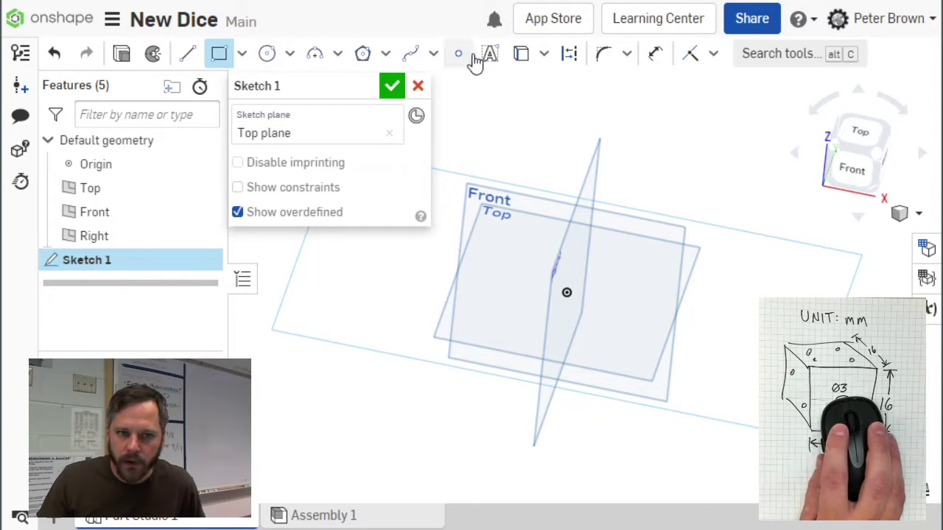
pyautogui.click(268, 54)
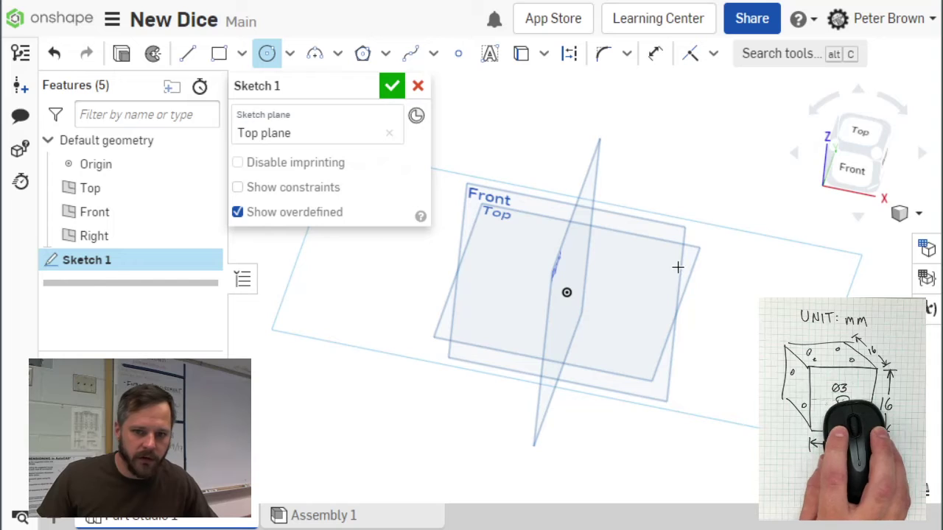
pyautogui.click(747, 286)
pyautogui.click(801, 266)
pyautogui.click(314, 55)
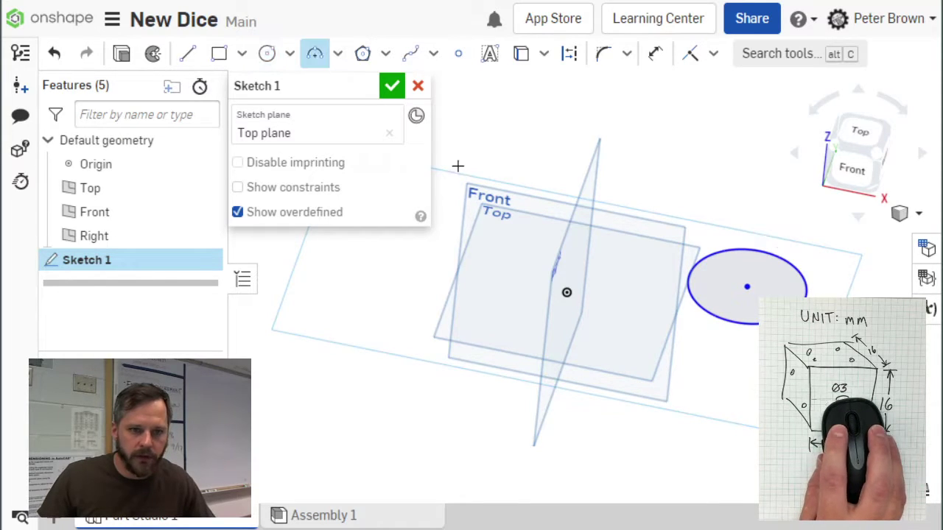
pyautogui.click(679, 355)
pyautogui.click(758, 404)
pyautogui.click(641, 442)
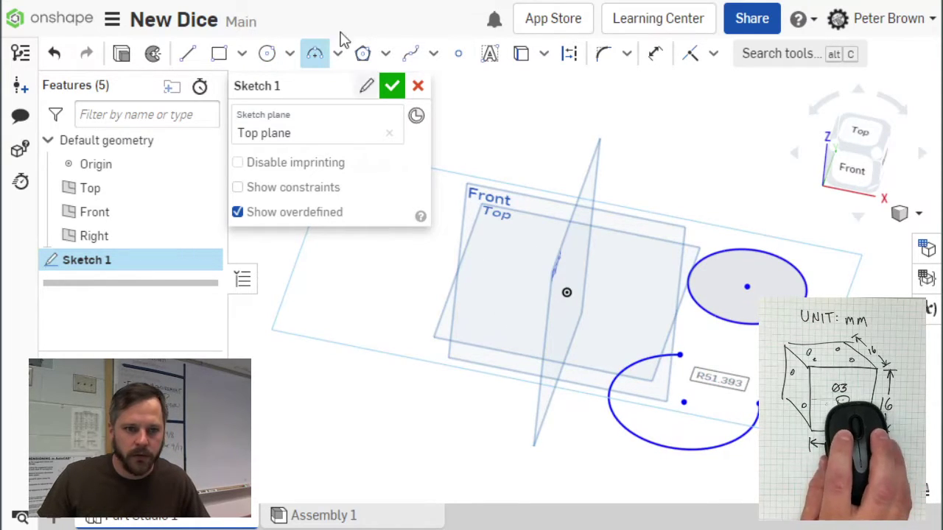
pyautogui.click(219, 54)
pyautogui.click(360, 326)
pyautogui.click(450, 287)
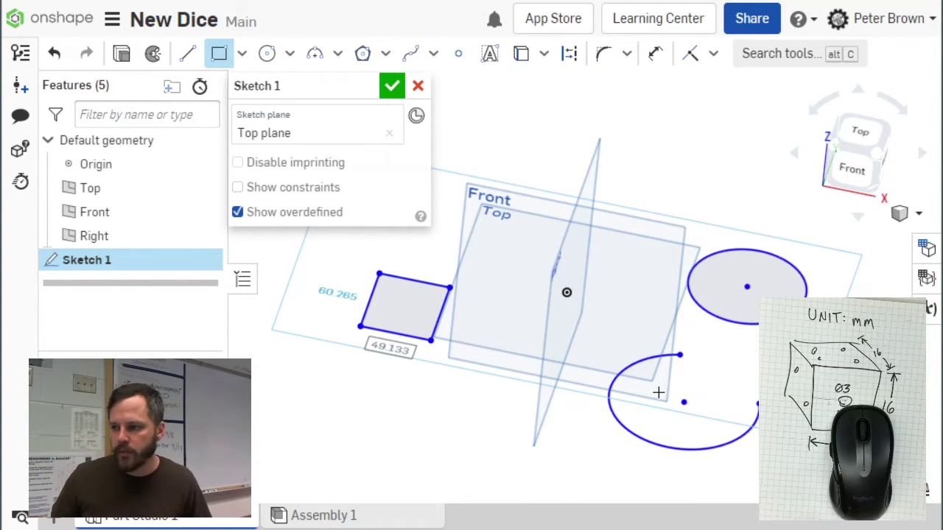
# Undo the rectangle, arc and circle to empty the sketch
pyautogui.press('Escape')
pyautogui.hotkey('ctrl', 'z')
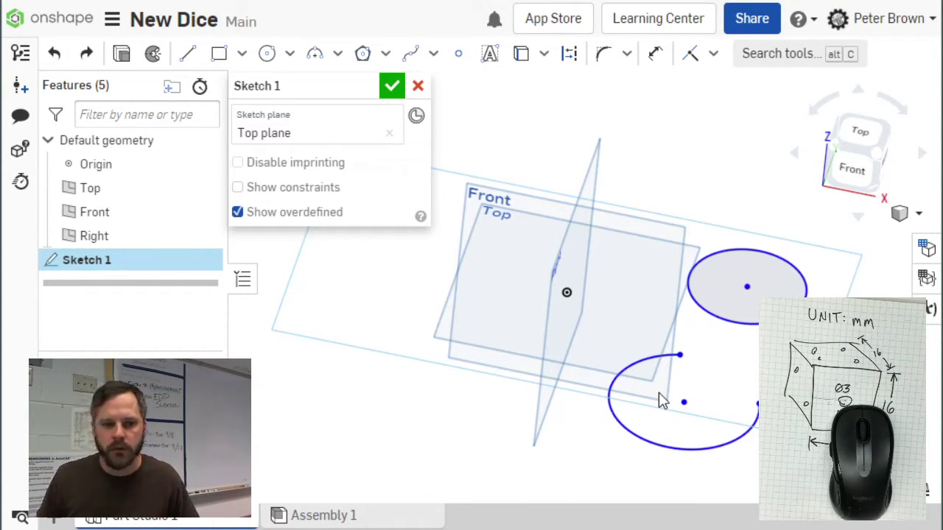
pyautogui.hotkey('ctrl', 'z')
pyautogui.hotkey('ctrl', 'z')
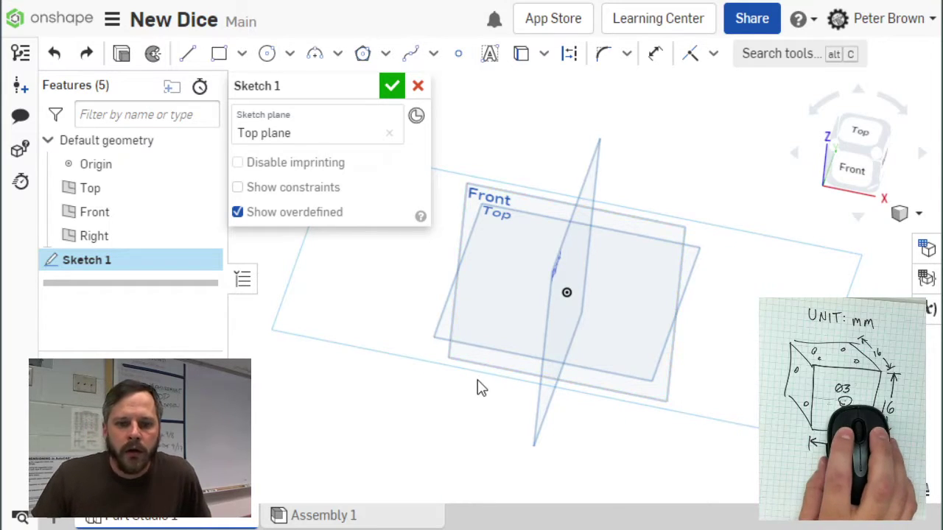
# Draw a corner rectangle starting near the origin, then undo it
pyautogui.moveTo(481, 391); pyautogui.dragTo(452, 431, button='right')
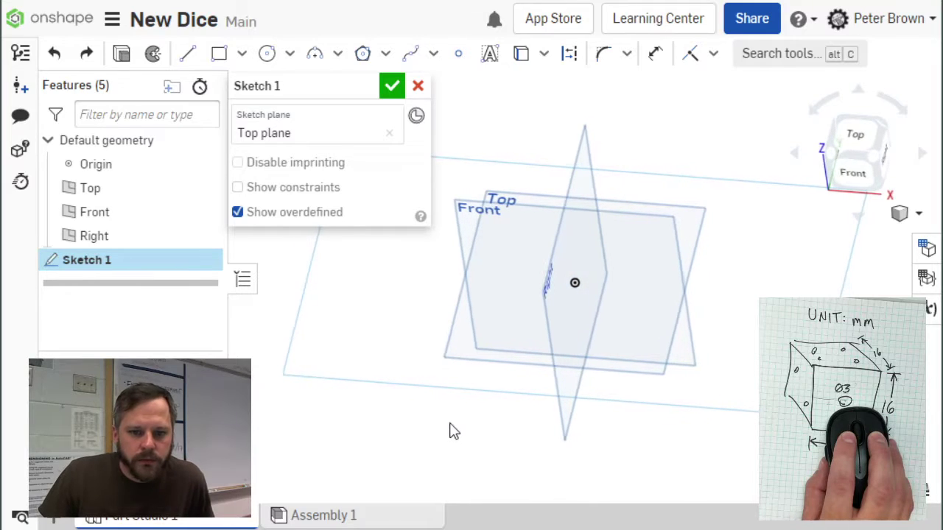
pyautogui.click(219, 56)
pyautogui.click(511, 319)
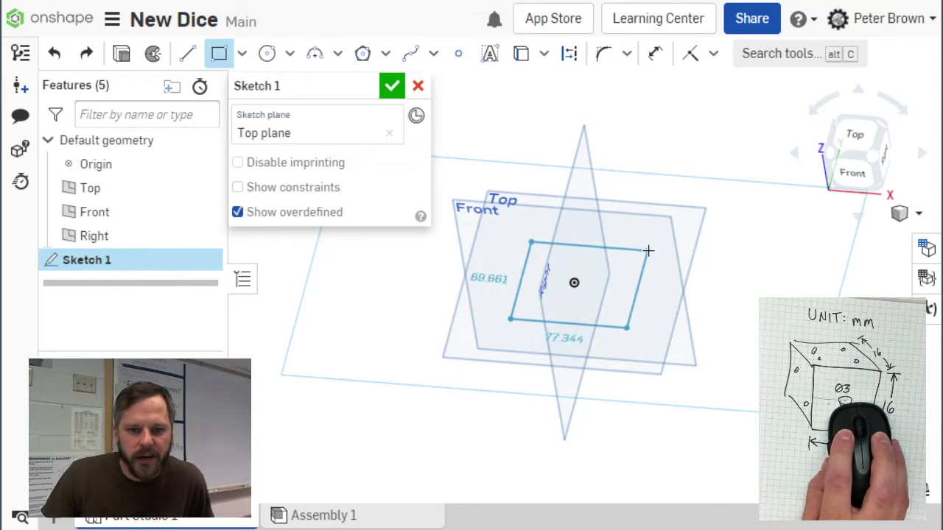
pyautogui.click(648, 250)
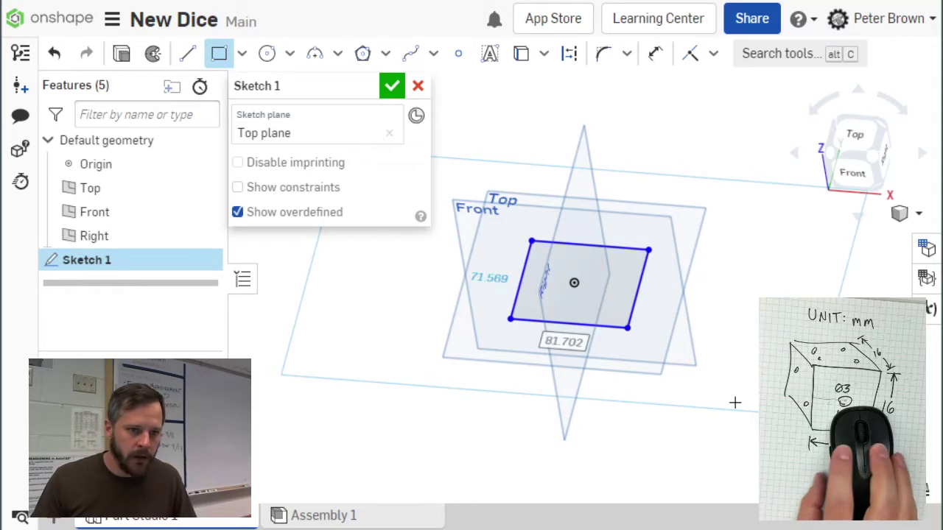
pyautogui.click(217, 53)
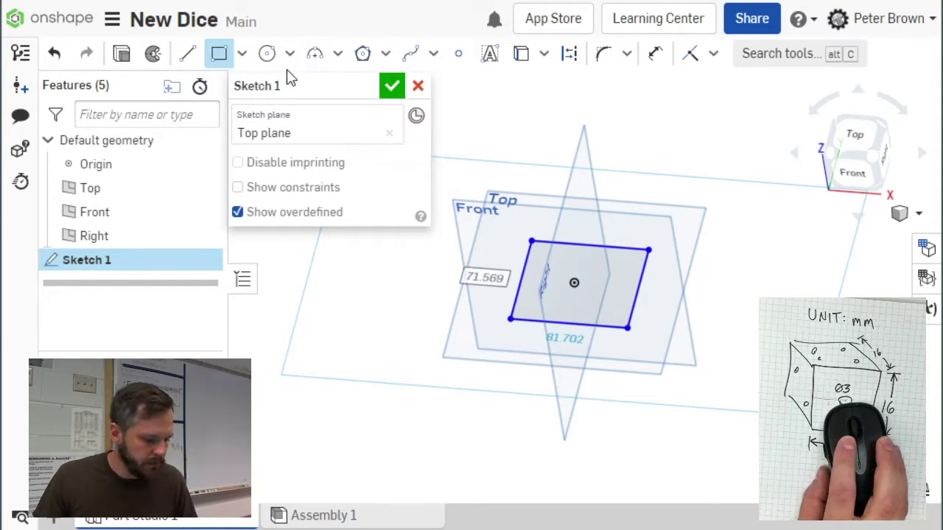
pyautogui.press('Escape')
pyautogui.hotkey('ctrl', 'z')
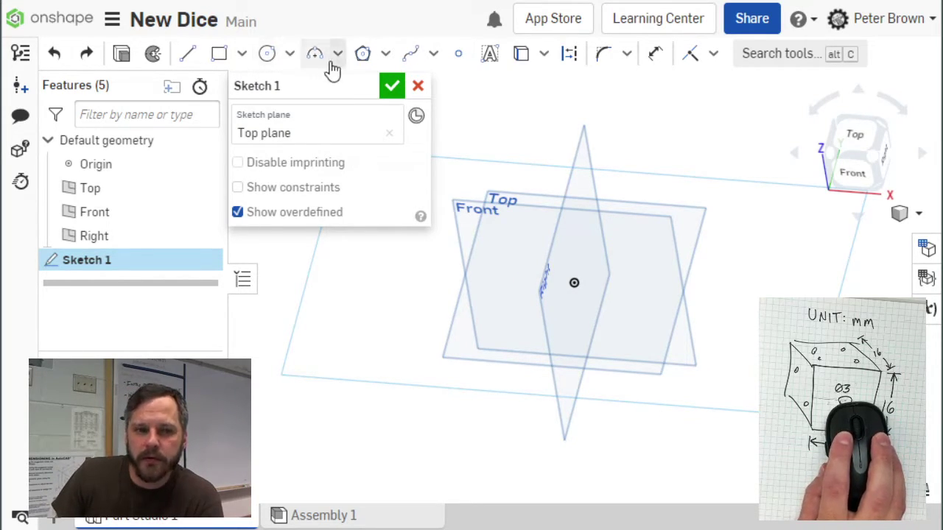
# Draw a second two-corner rectangle and undo it as well
pyautogui.click(243, 57)
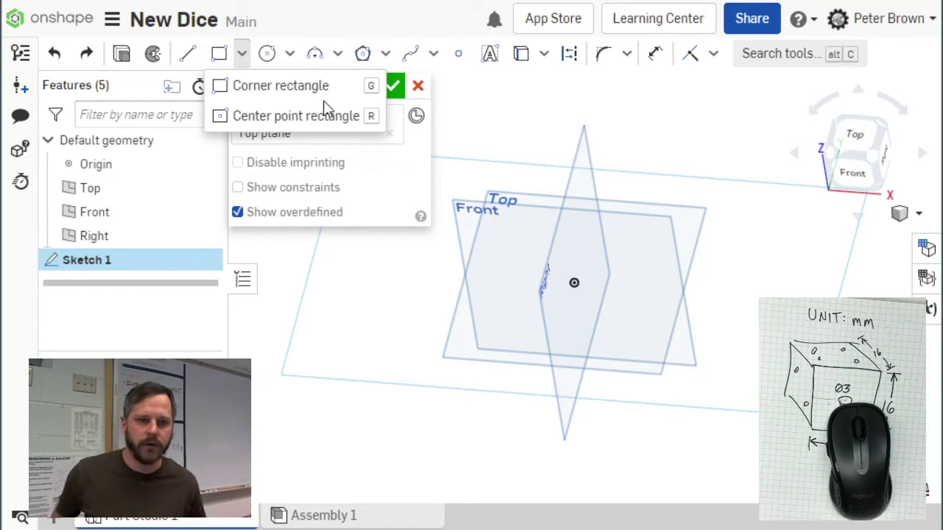
pyautogui.click(234, 88)
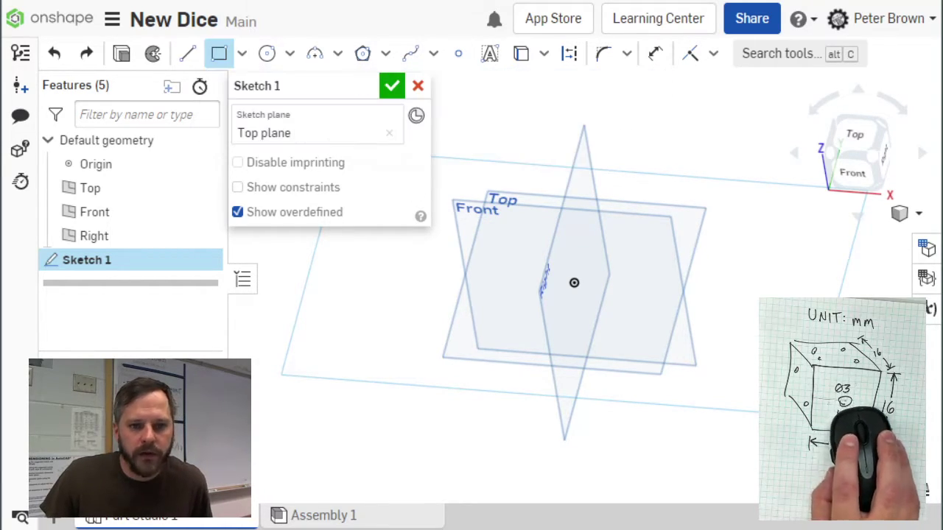
pyautogui.click(498, 337)
pyautogui.click(645, 246)
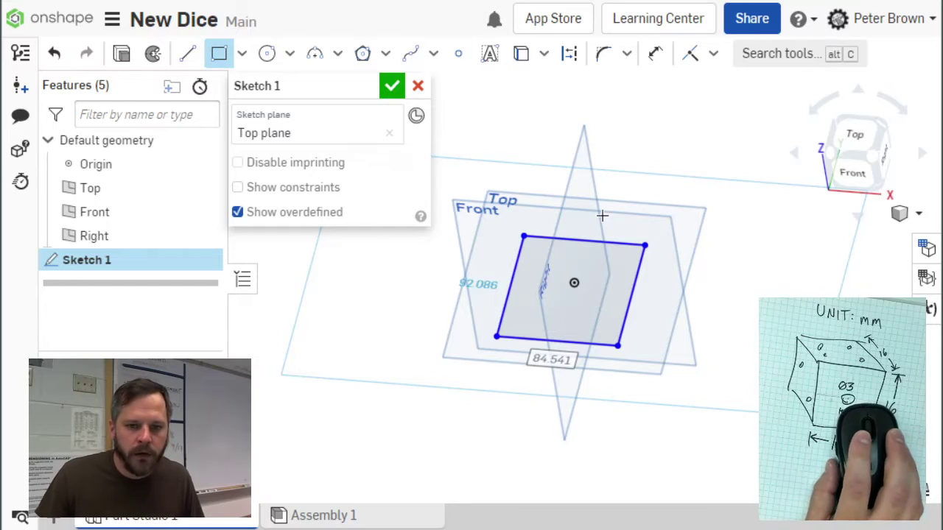
pyautogui.hotkey('ctrl', 'z')
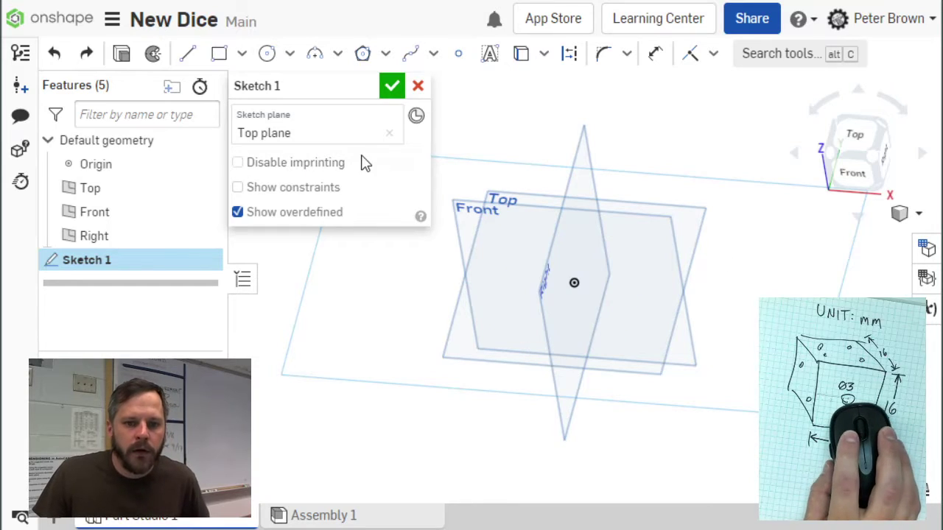
# Switch the rectangle tool to Center point rectangle
pyautogui.click(243, 58)
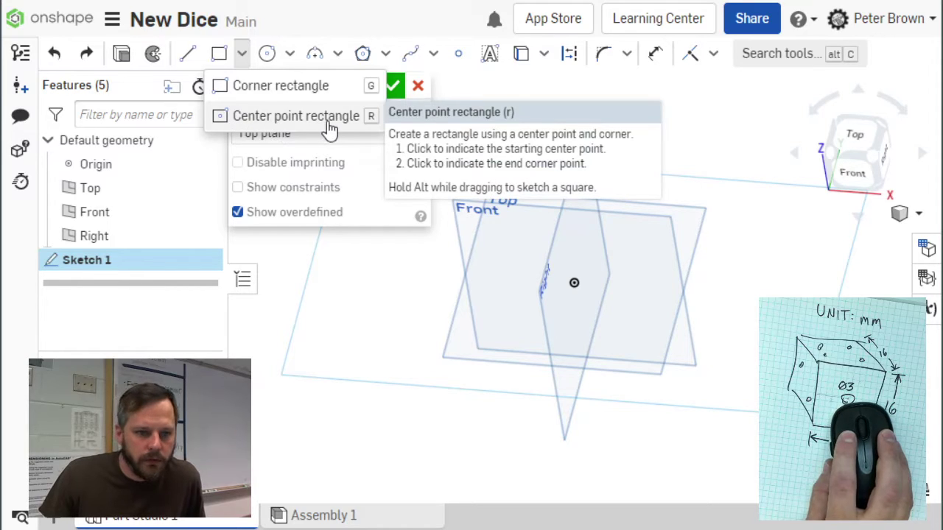
pyautogui.click(264, 125)
pyautogui.click(243, 55)
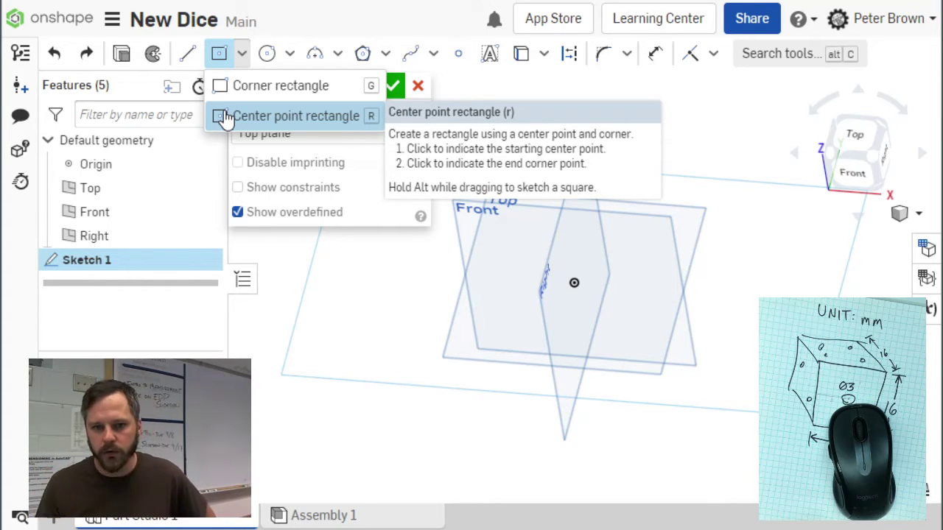
pyautogui.click(225, 118)
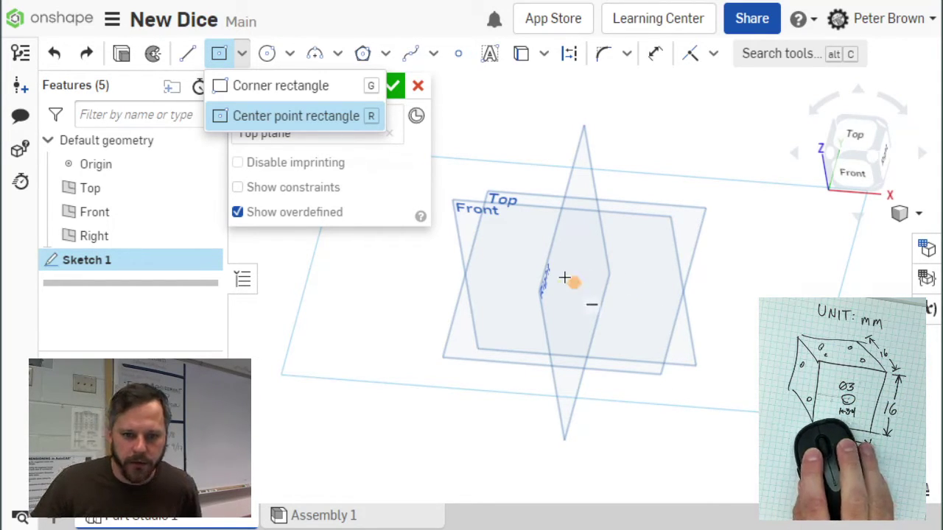
pyautogui.scroll(-3, 567, 283)
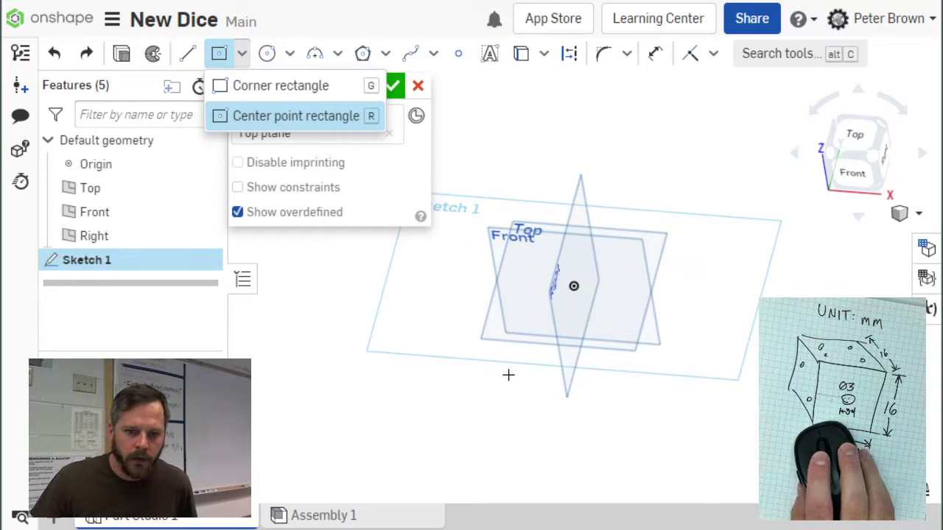
pyautogui.moveTo(509, 375); pyautogui.dragTo(528, 361, button='right')
# Cancel the Top sketch, start one on the Front plane viewed normal, then cancel it
pyautogui.click(418, 87)
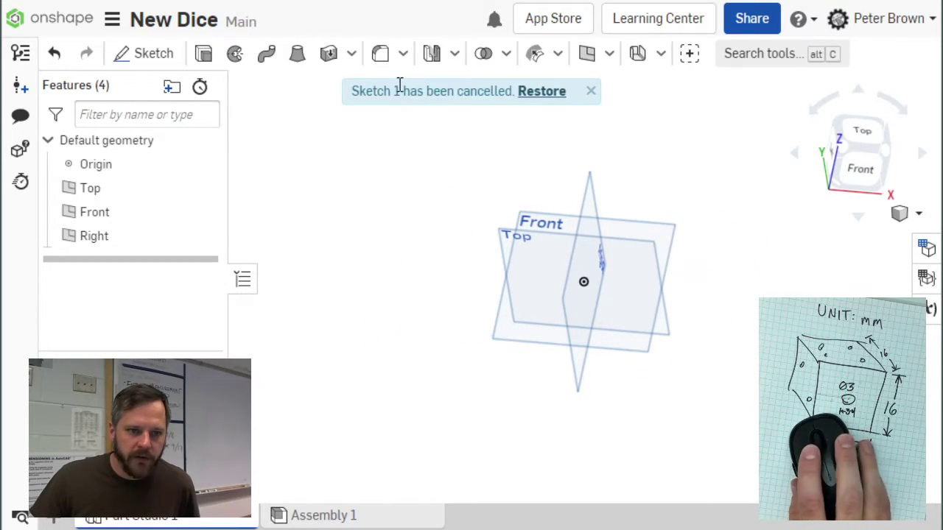
pyautogui.click(153, 54)
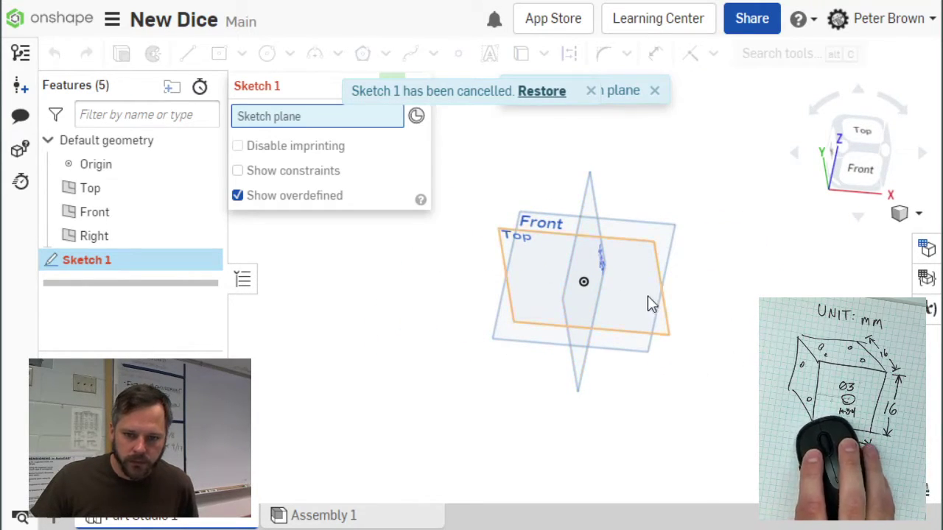
pyautogui.click(637, 358)
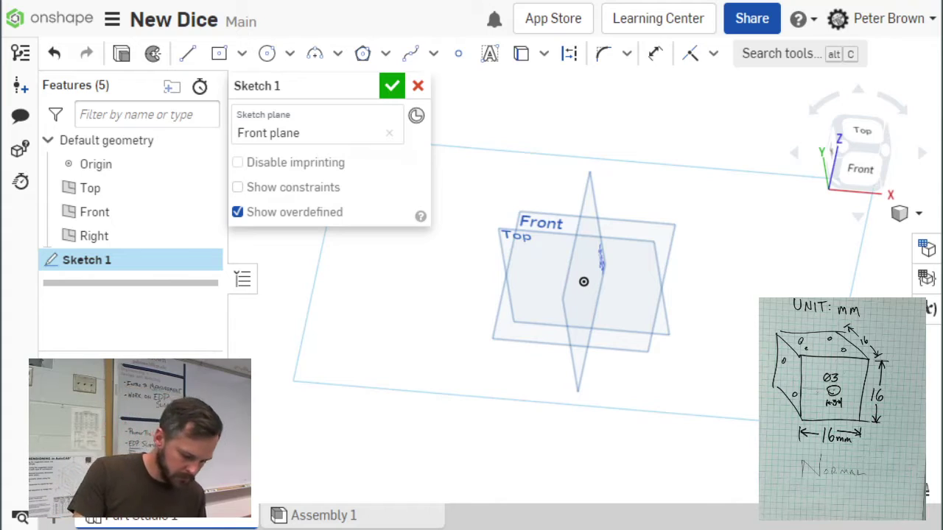
pyautogui.press('n')
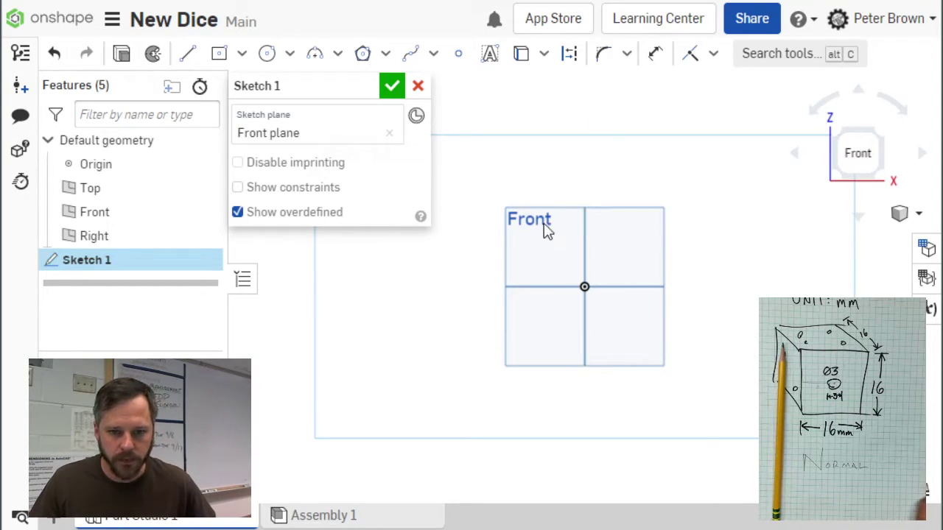
pyautogui.click(418, 85)
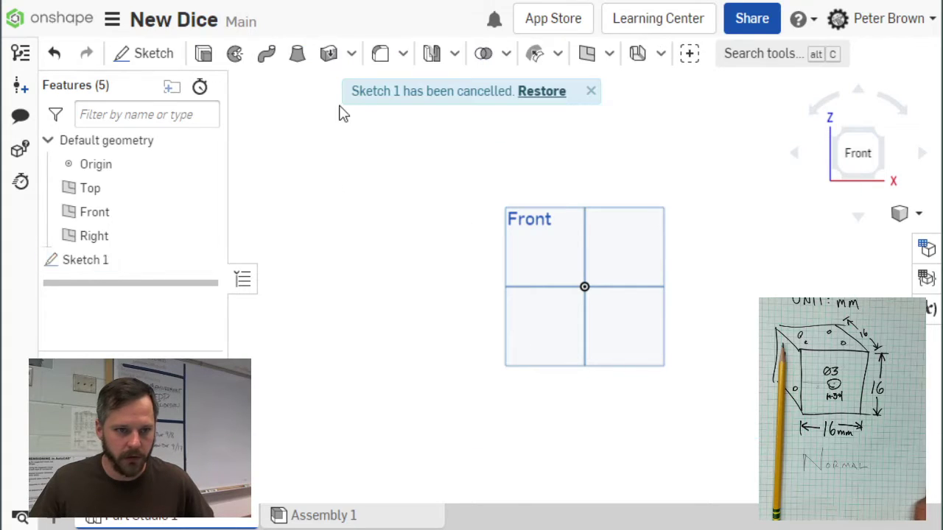
# Open a new sketch on the Top plane and pick the Center point rectangle tool
pyautogui.click(153, 57)
pyautogui.moveTo(636, 365); pyautogui.dragTo(669, 375, button='right')
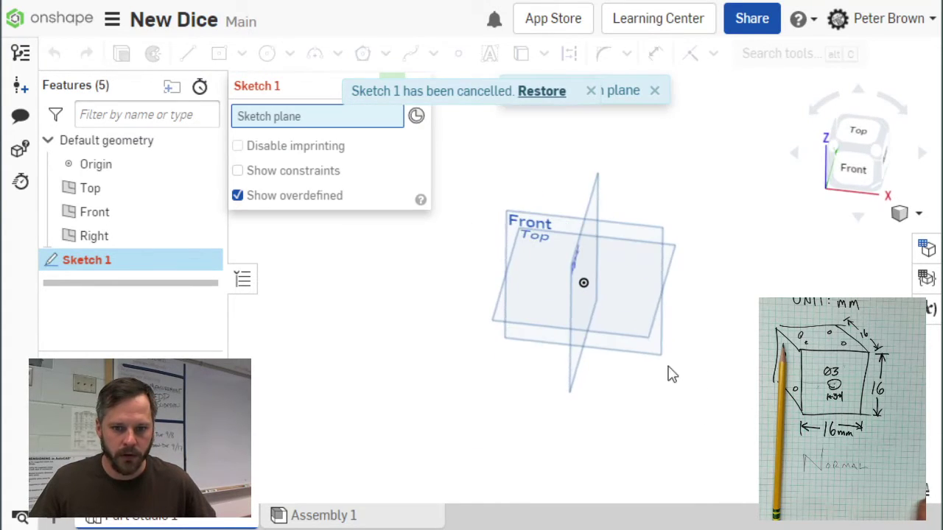
pyautogui.click(673, 259)
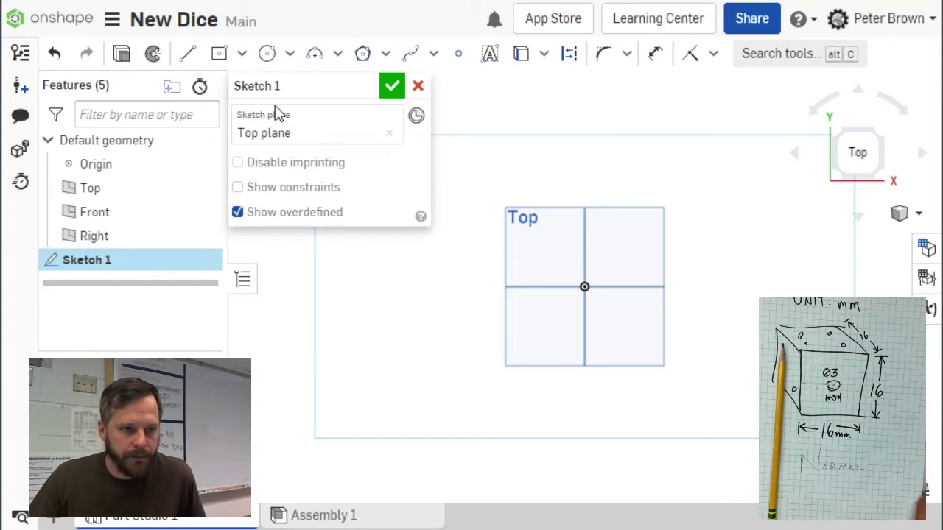
pyautogui.click(242, 55)
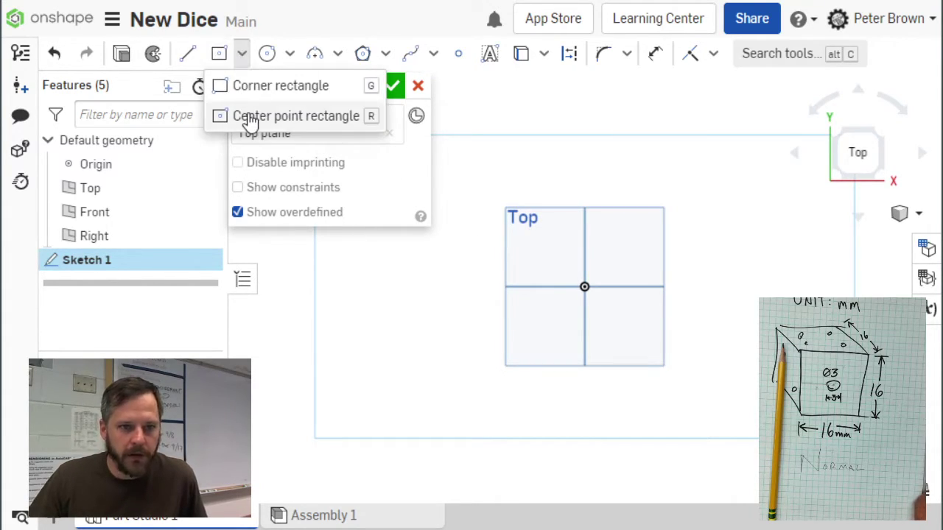
pyautogui.click(250, 119)
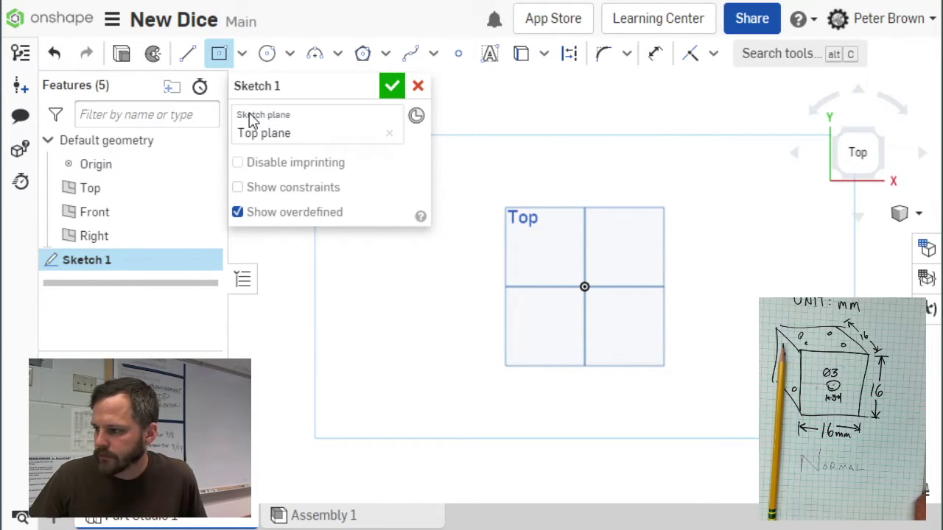
# Draw a centre-point rectangle at the origin, about 15.816 by 14.159
pyautogui.click(583, 286)
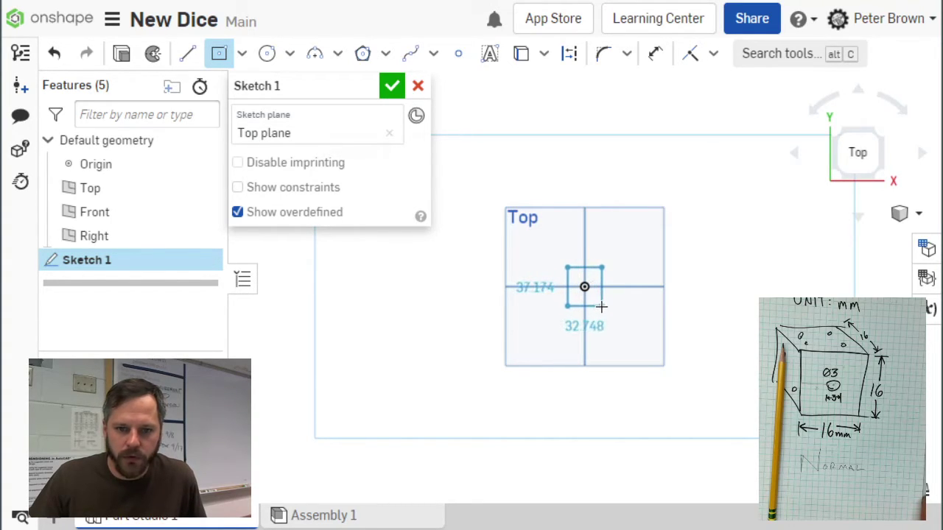
pyautogui.scroll(5, 596, 299)
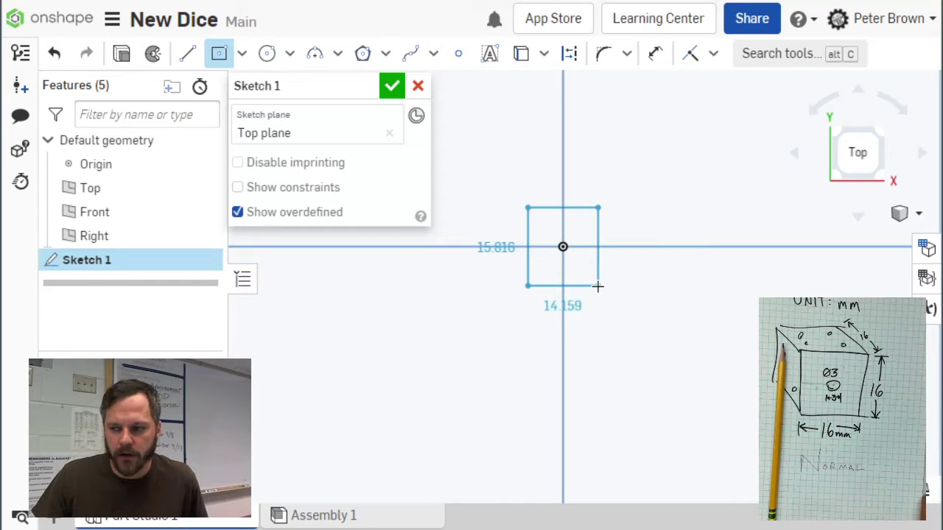
pyautogui.click(598, 286)
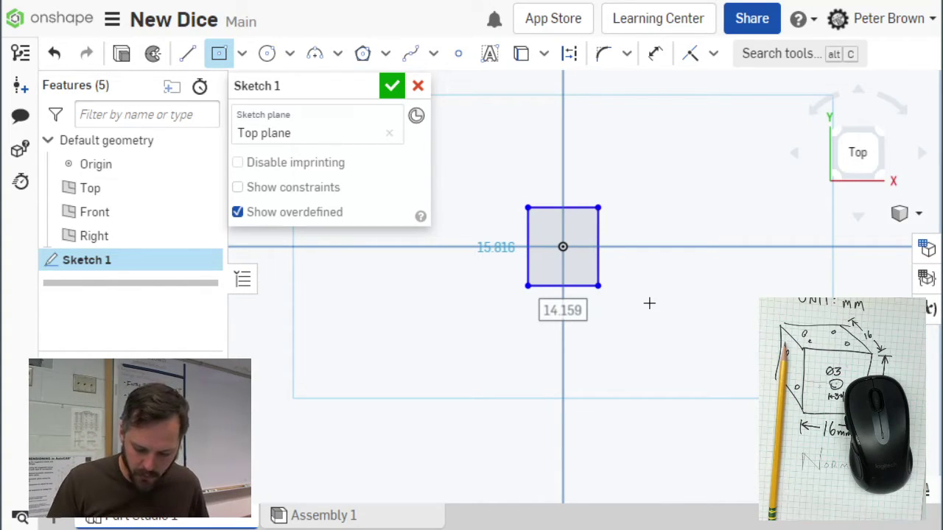
# Dimension the rectangle's width and height to 16 mm each, making a 16 mm square
pyautogui.click(649, 303)
pyautogui.write('1')
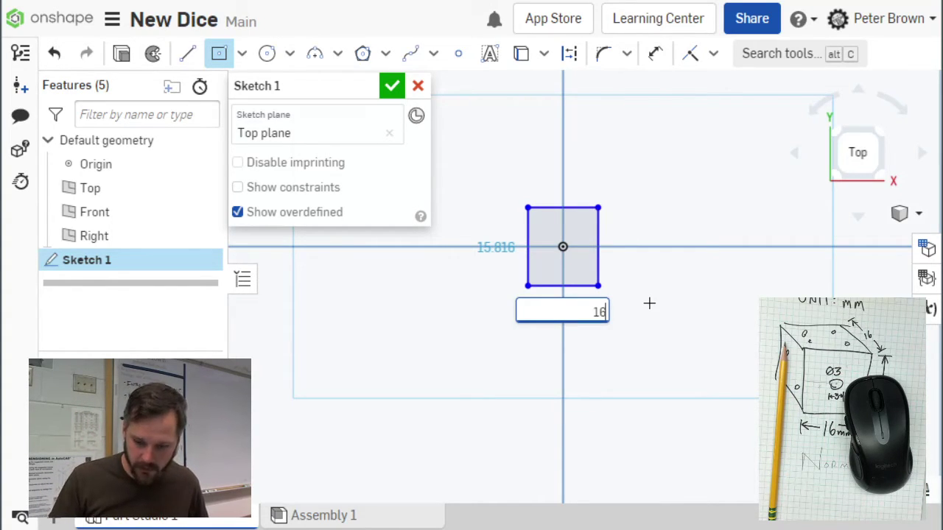
pyautogui.write('6')
pyautogui.press('Return')
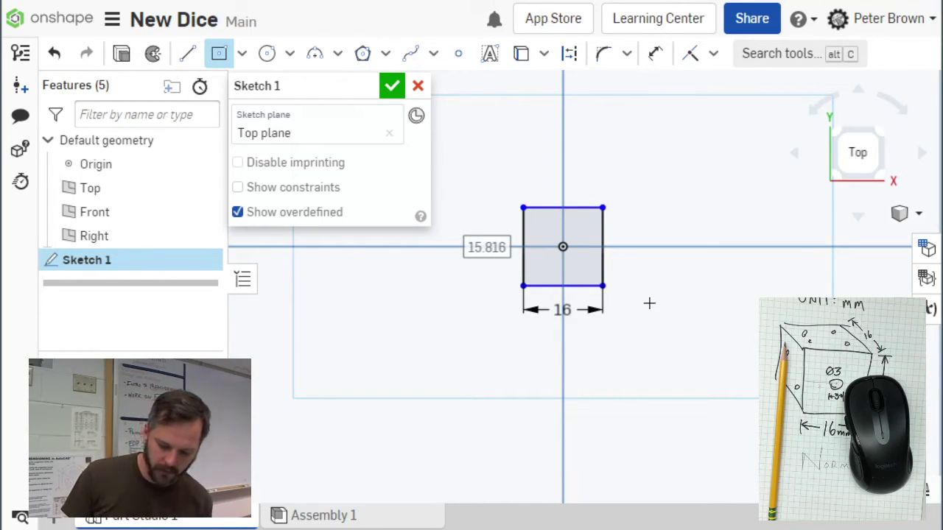
pyautogui.click(649, 303)
pyautogui.write('16')
pyautogui.press('Return')
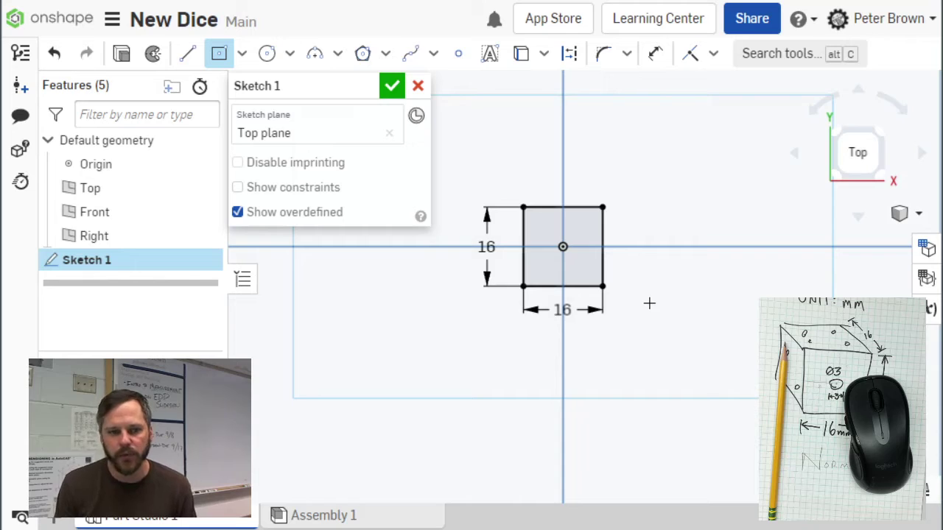
# Accept the square sketch as Sketch 1 and view it in isometric on the Top plane
pyautogui.click(393, 88)
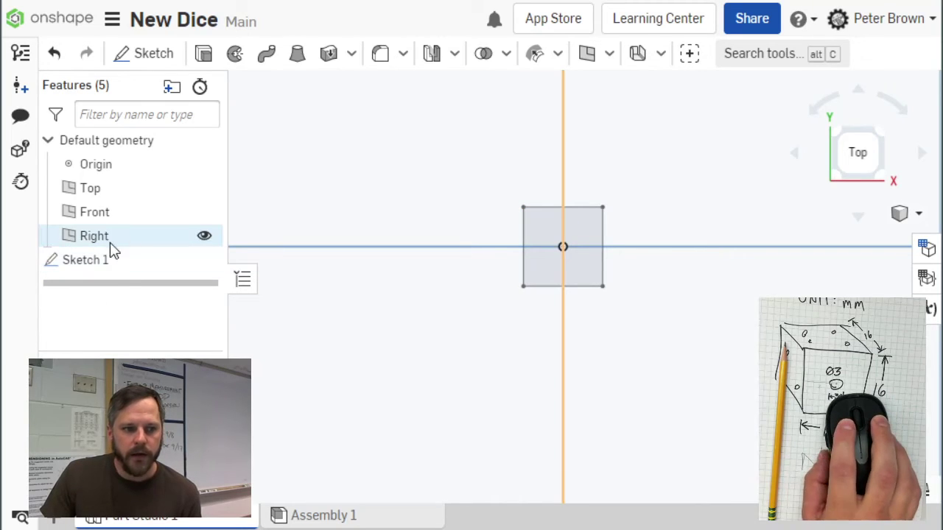
pyautogui.hotkey('shift', '7')
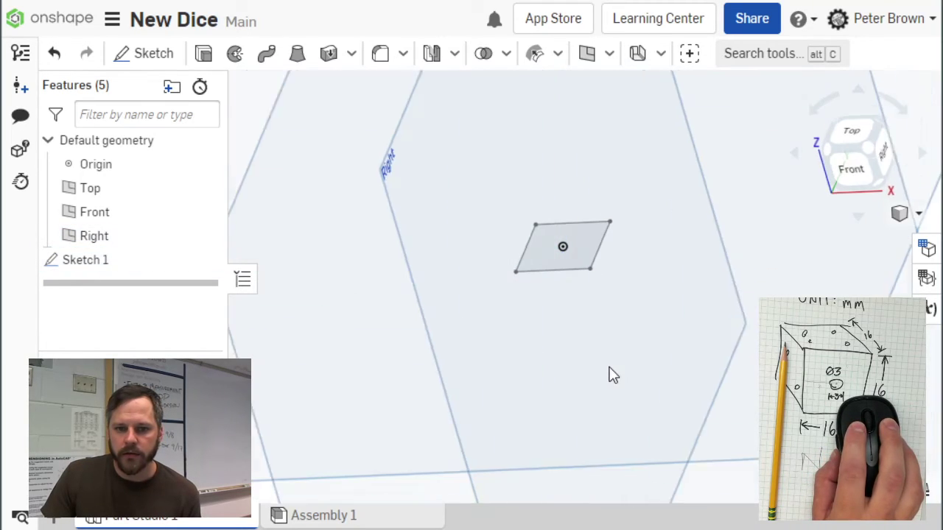
pyautogui.moveTo(614, 376); pyautogui.dragTo(635, 381, button='right')
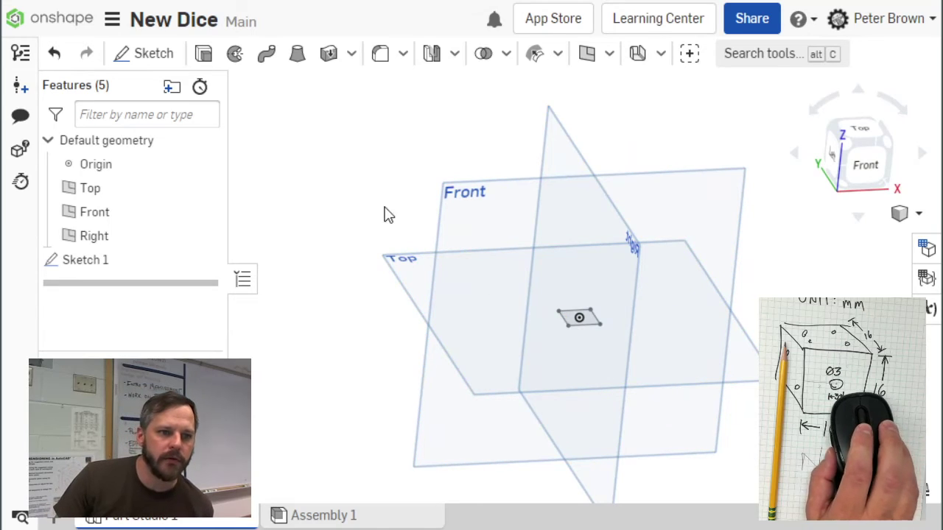
# Extrude the square sketch face as a new solid with a 16 mm Blind depth
pyautogui.click(203, 54)
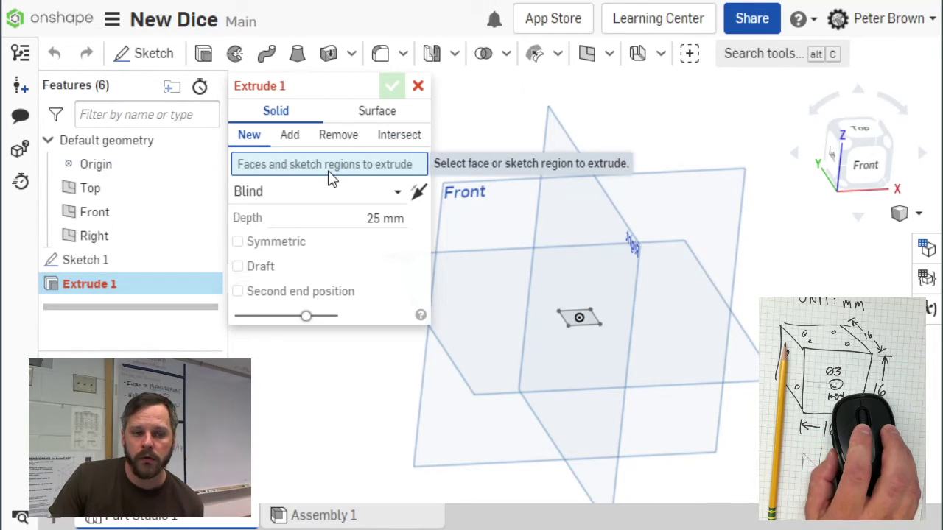
pyautogui.scroll(2, 571, 350)
pyautogui.scroll(-6, 571, 350)
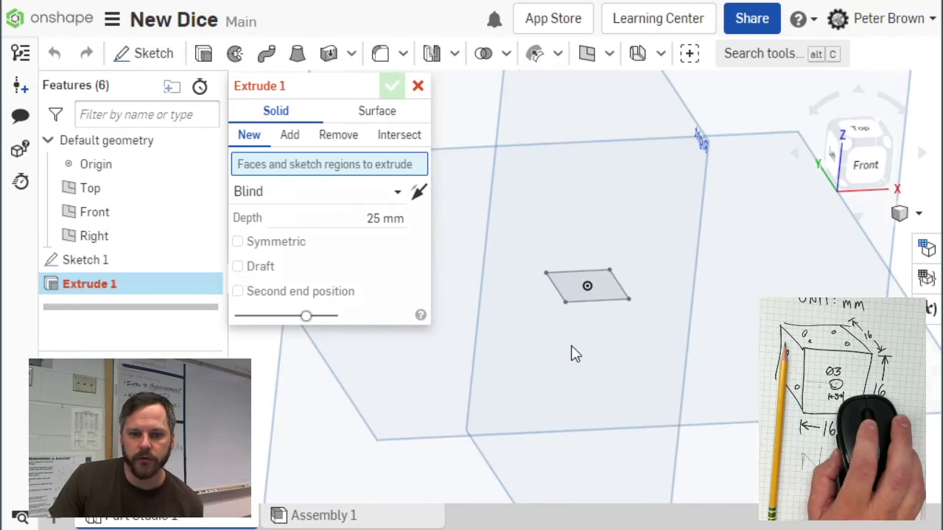
pyautogui.click(560, 271)
pyautogui.scroll(2, 571, 283)
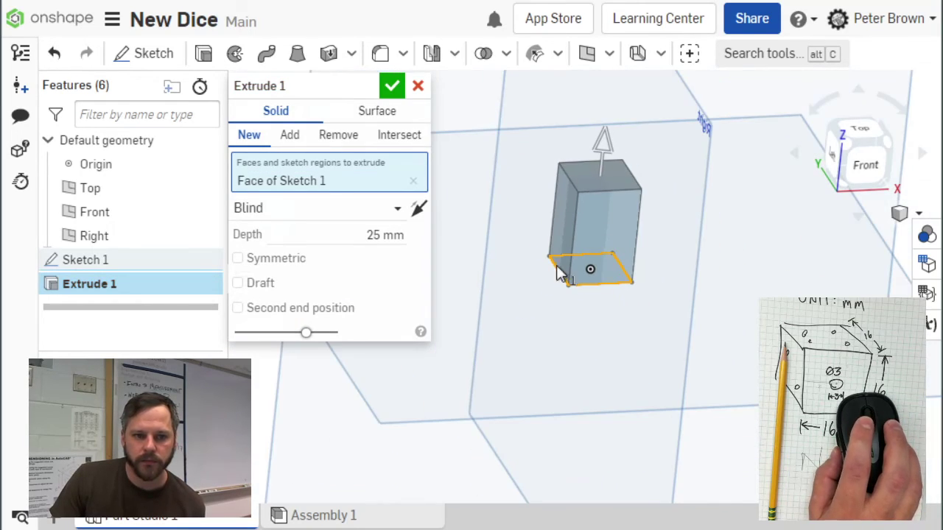
pyautogui.click(367, 234)
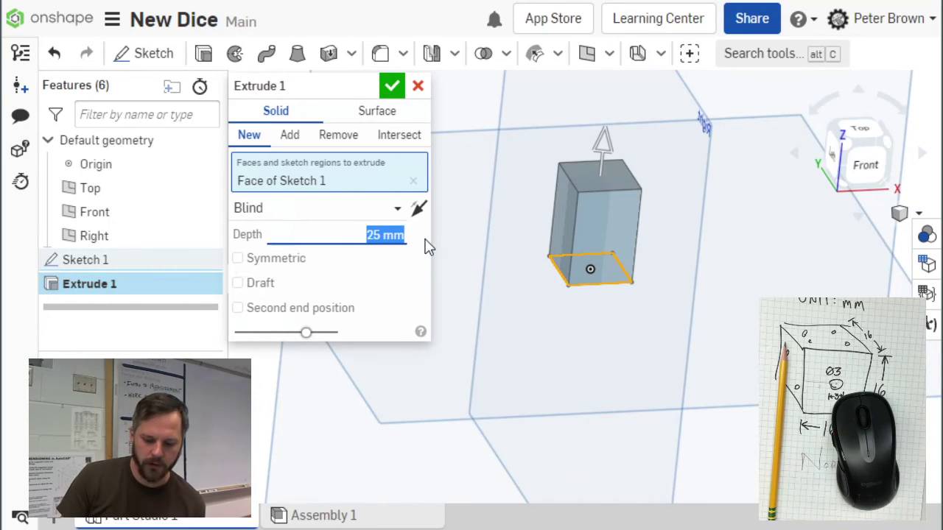
pyautogui.write('16')
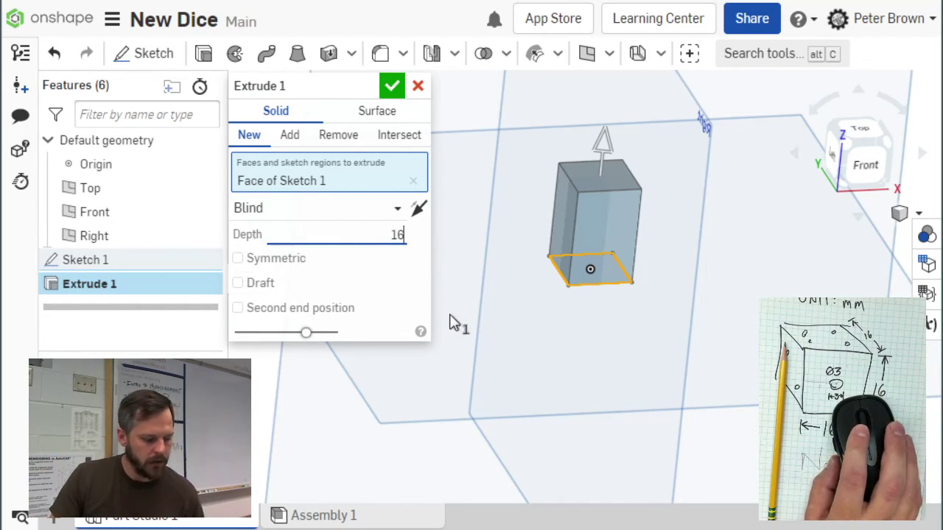
pyautogui.press('Tab')
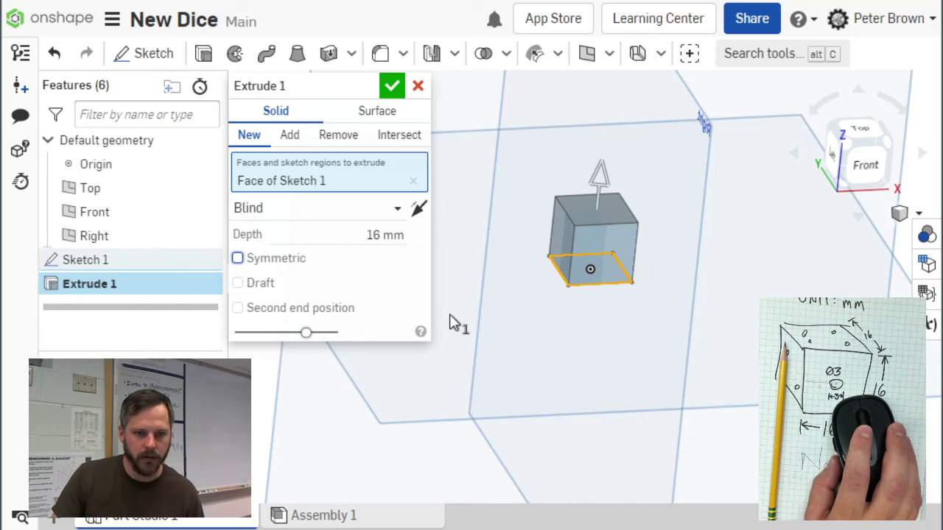
pyautogui.moveTo(621, 325)
pyautogui.mouseDown(button='right')
pyautogui.moveTo(604, 299)
pyautogui.moveTo(634, 322)
pyautogui.mouseUp(button='right')
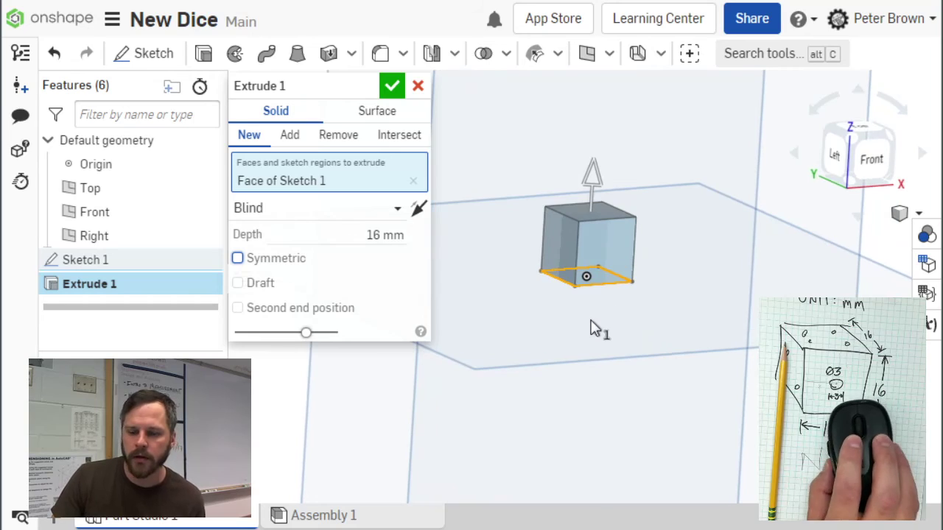
pyautogui.scroll(-5, 700, 338)
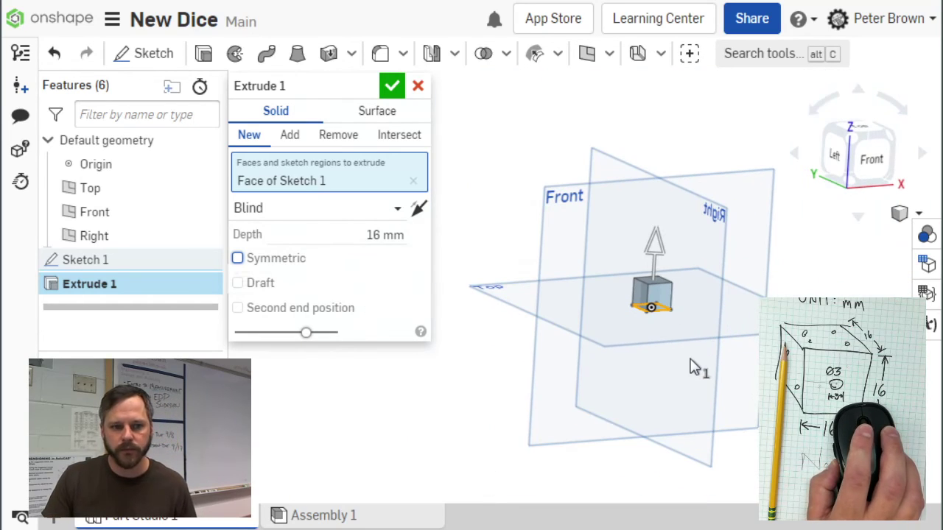
pyautogui.moveTo(694, 372)
pyautogui.mouseDown(button='right')
pyautogui.moveTo(685, 368)
pyautogui.moveTo(695, 369)
pyautogui.mouseUp(button='right')
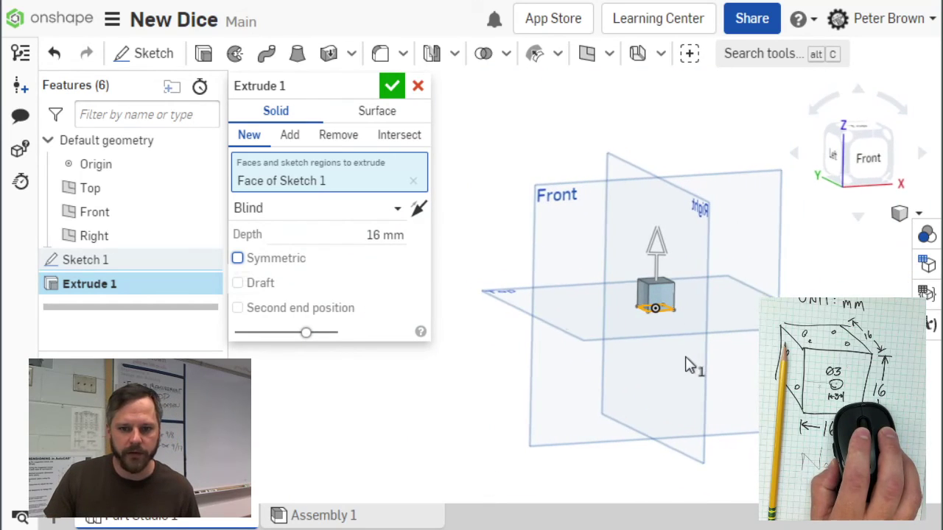
# Turn on Symmetric for the 16 mm extrusion and accept Extrude 1 as a centred cube
pyautogui.click(237, 259)
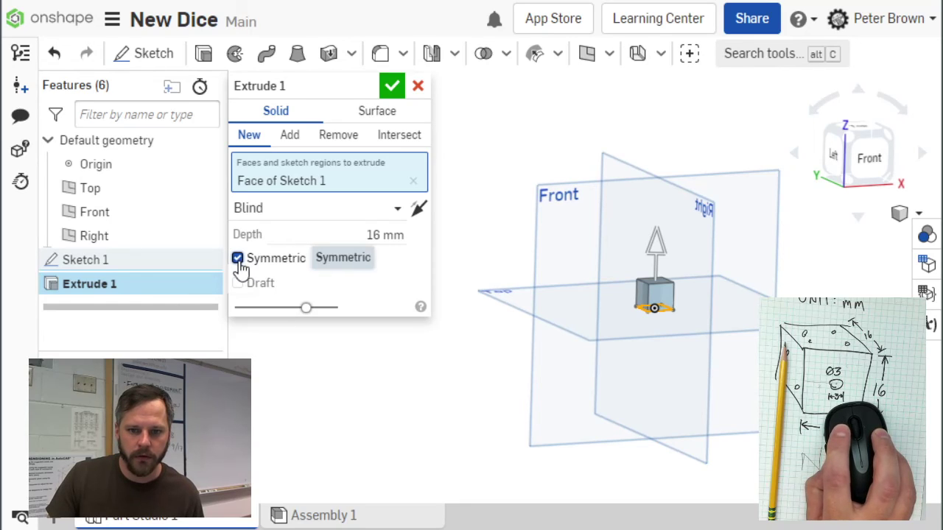
pyautogui.moveTo(674, 389); pyautogui.dragTo(661, 380, button='right')
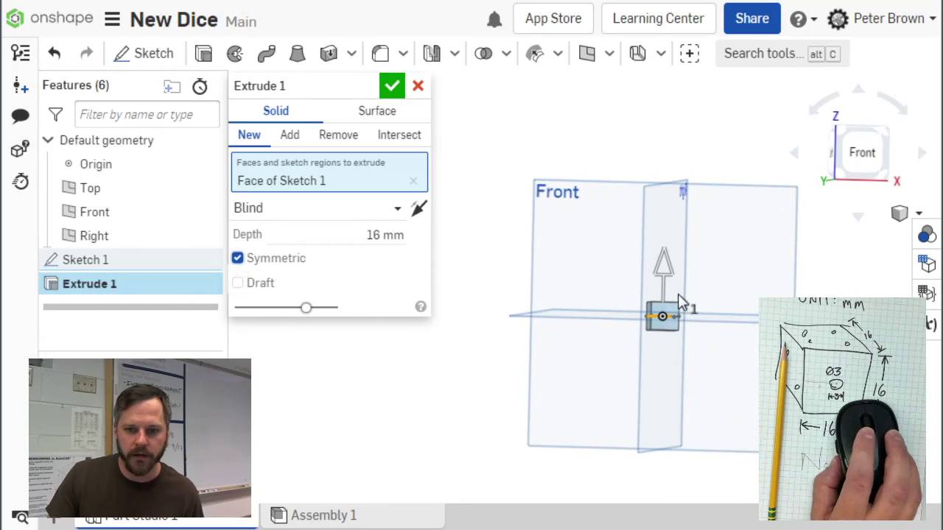
pyautogui.scroll(5, 672, 306)
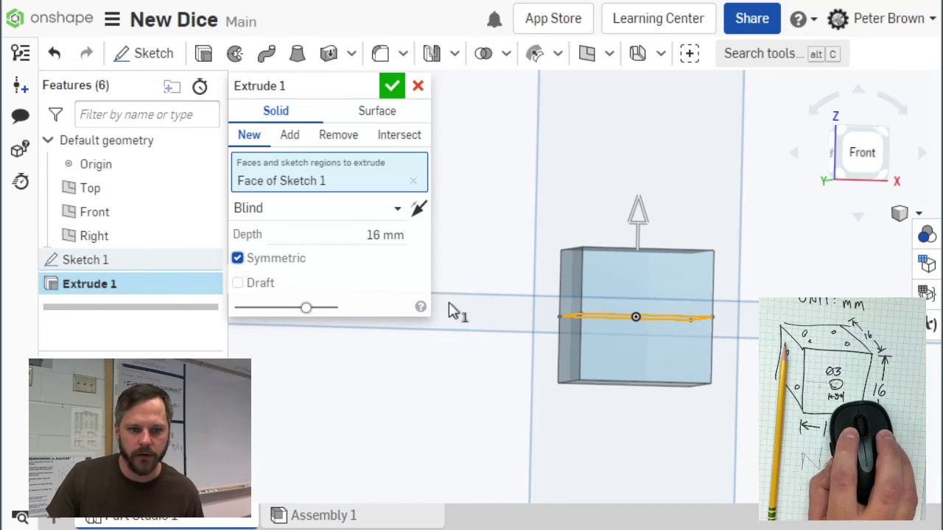
pyautogui.hotkey('shift', '7')
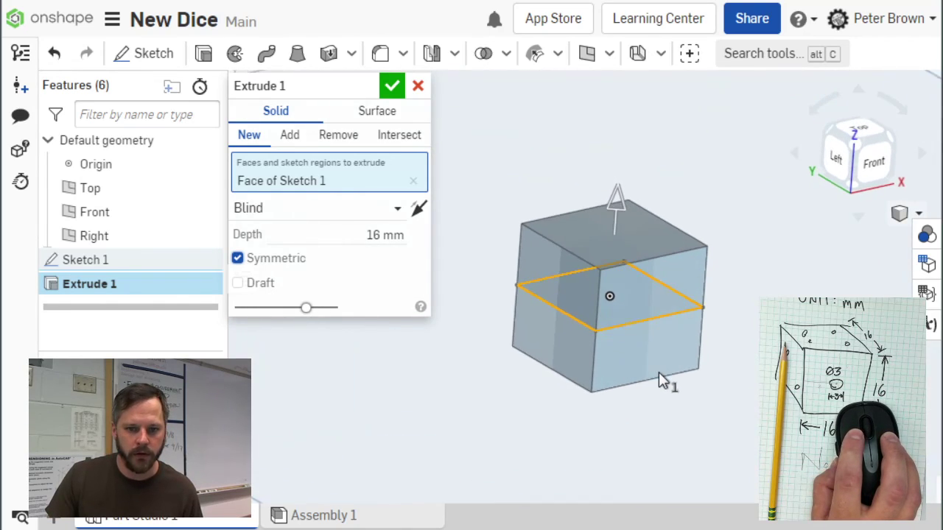
pyautogui.click(392, 87)
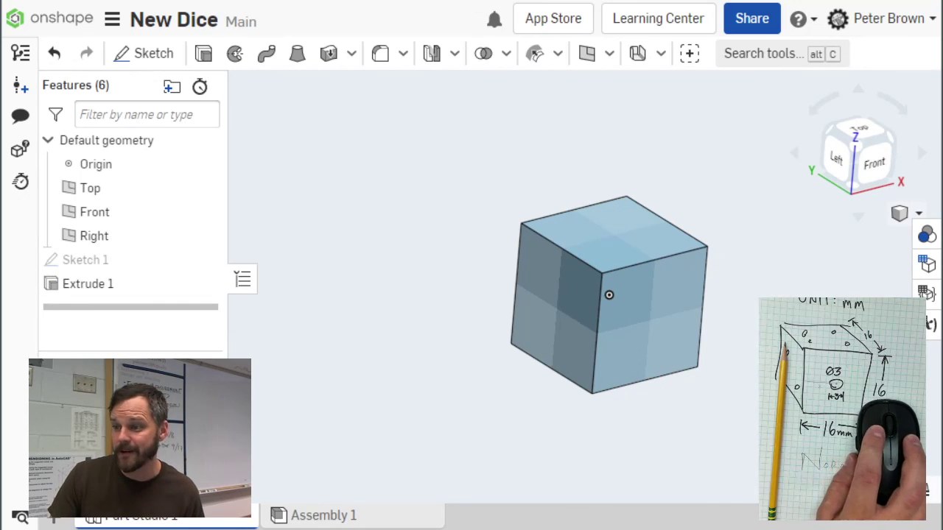